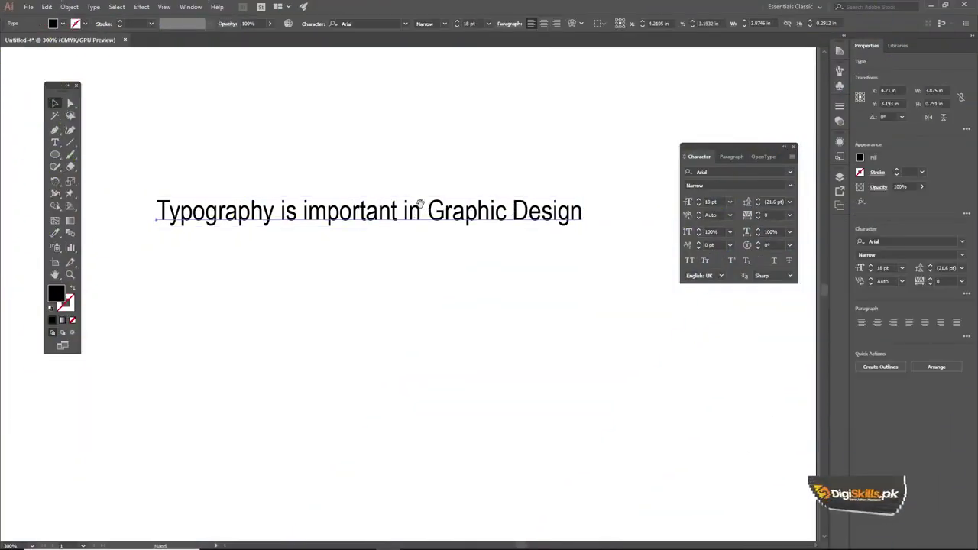
- Raise the Typography line's tracking to 130 and shift the widened line slightly left
{"action": "left_click_drag", "start_coordinate": [420, 204], "coordinate": [418, 188]}
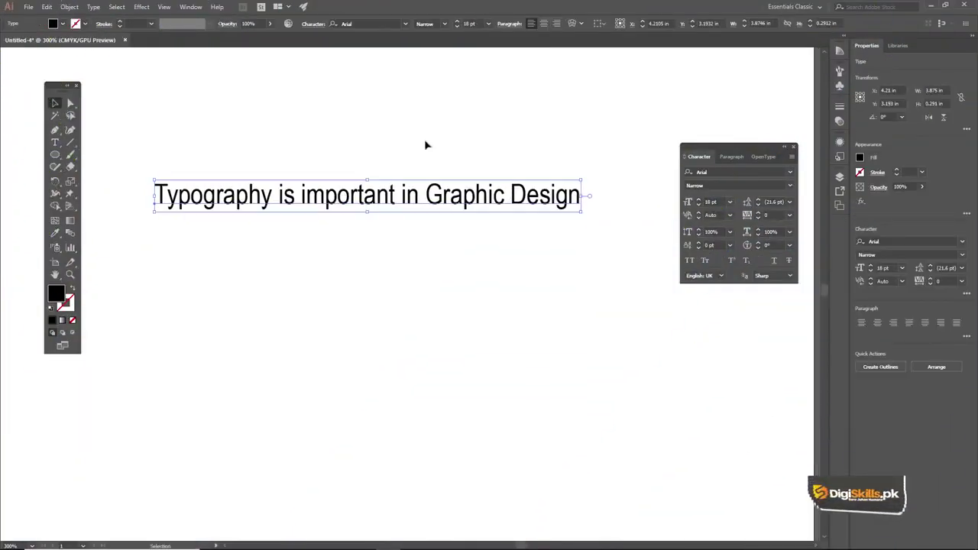
{"action": "left_click_drag", "start_coordinate": [394, 145], "coordinate": [405, 155]}
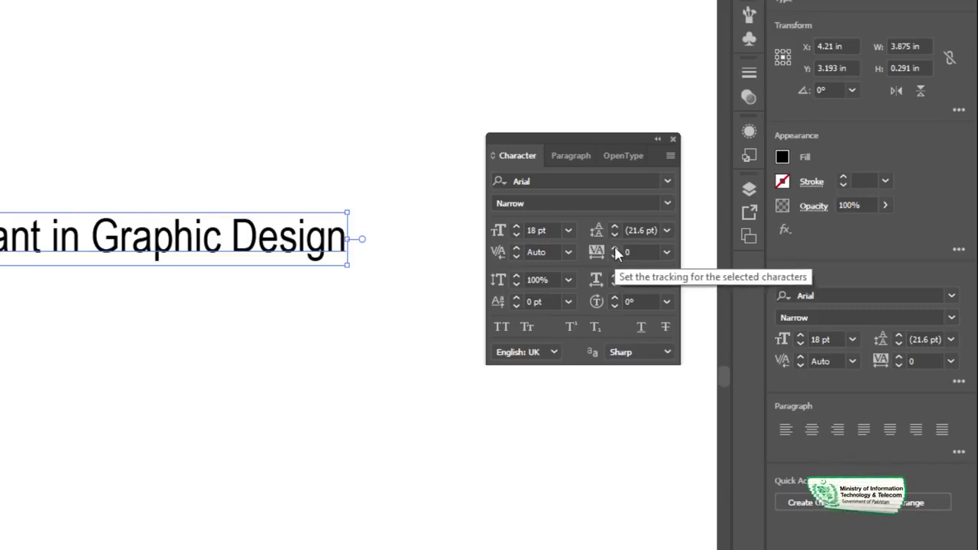
{"action": "triple_click", "coordinate": [615, 248]}
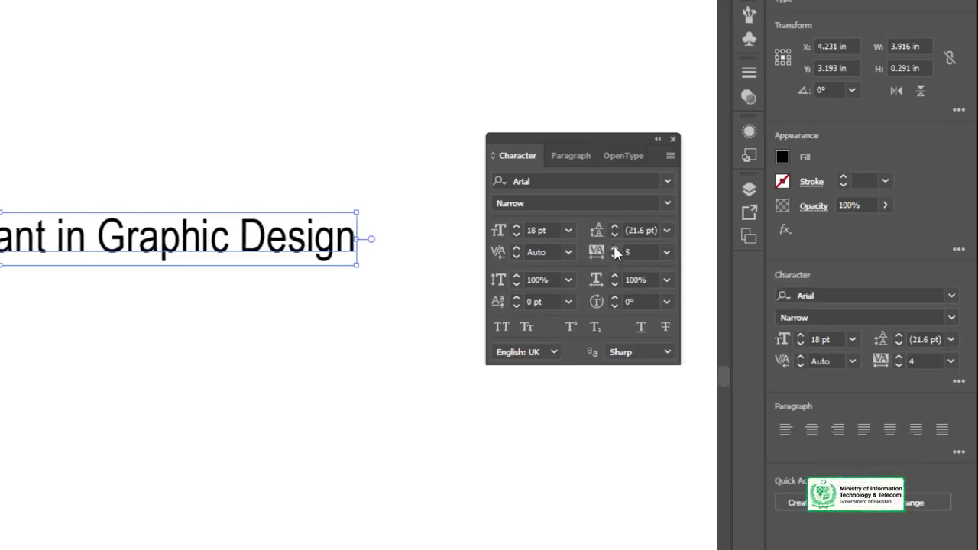
{"action": "left_click_drag", "start_coordinate": [614, 246], "coordinate": [614, 246]}
{"action": "left_click", "coordinate": [81, 131]}
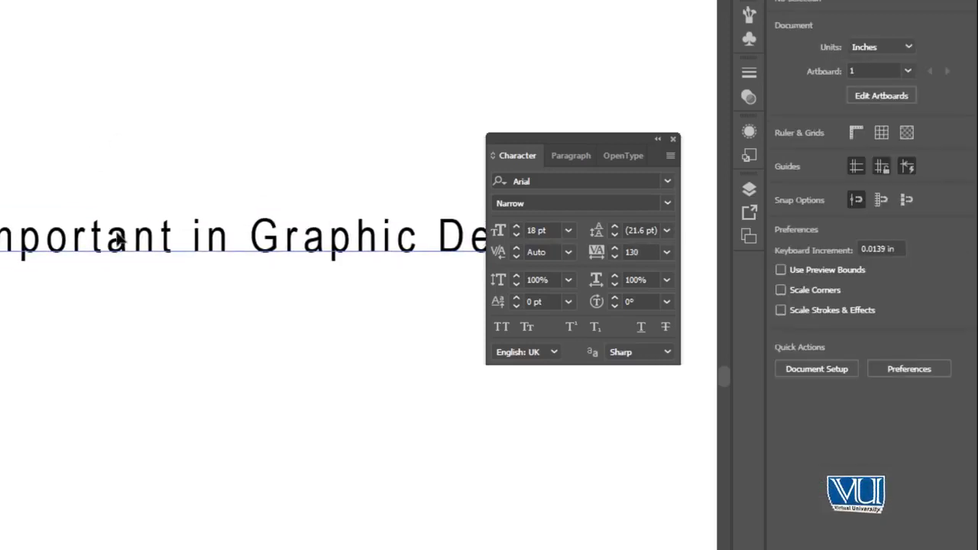
{"action": "mouse_move", "coordinate": [127, 231]}
{"action": "left_mouse_down"}
{"action": "mouse_move", "coordinate": [70, 241]}
{"action": "mouse_move", "coordinate": [462, 210]}
{"action": "mouse_move", "coordinate": [453, 212]}
{"action": "left_mouse_up"}
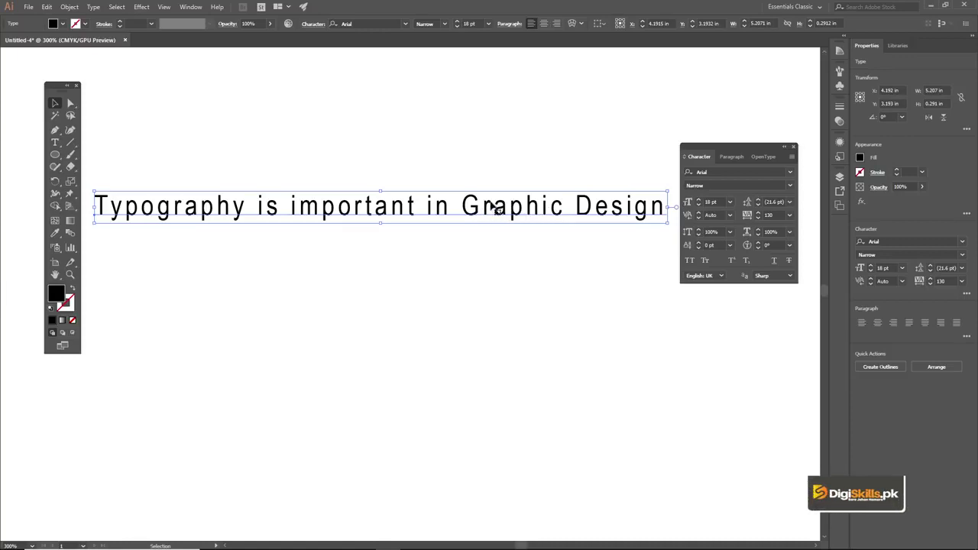
- Lower the Typography line's tracking step by step from 130 down to 62
{"action": "left_click", "coordinate": [757, 218]}
{"action": "left_click", "coordinate": [757, 218]}
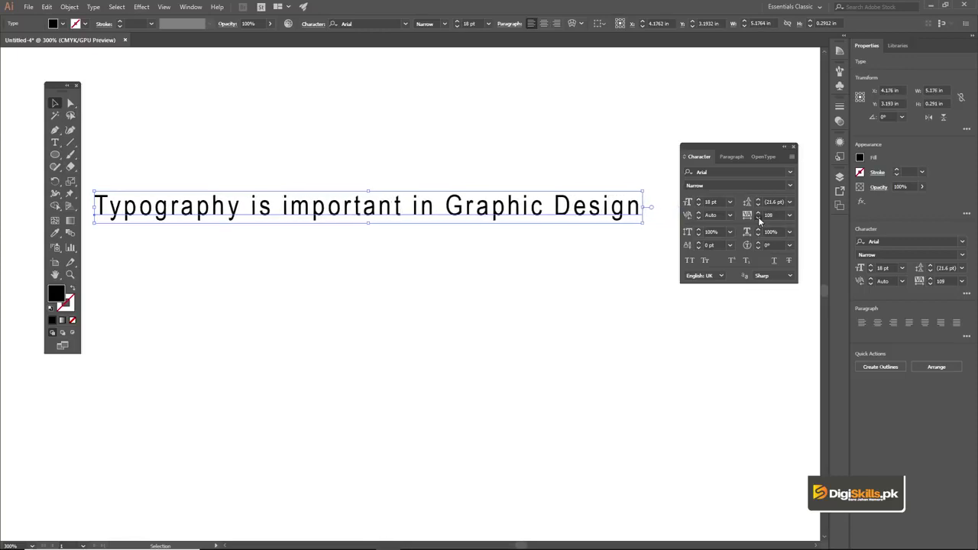
{"action": "left_click", "coordinate": [758, 218]}
{"action": "left_click", "coordinate": [758, 217]}
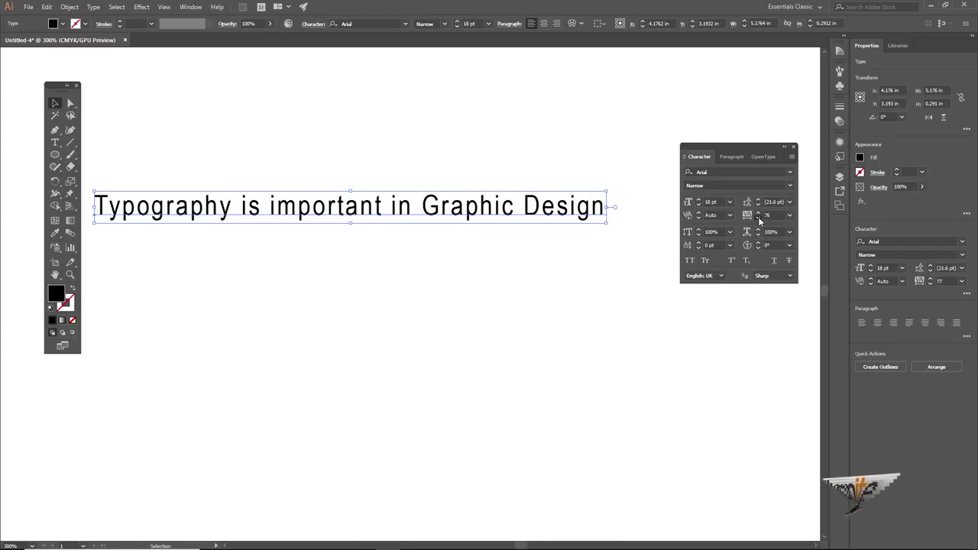
{"action": "left_click", "coordinate": [758, 217]}
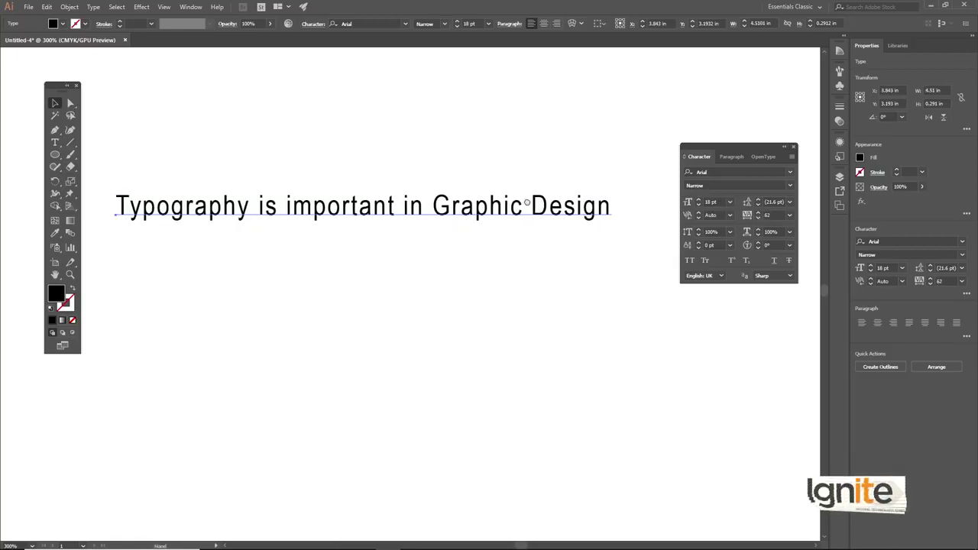
- Move the Character panel off the text and reframe the view on the line
{"action": "scroll", "coordinate": [506, 209], "scroll_direction": "up", "scroll_amount": 1}
{"action": "scroll", "coordinate": [507, 210], "scroll_direction": "left", "scroll_amount": 2}
{"action": "mouse_move", "coordinate": [713, 144]}
{"action": "left_mouse_down"}
{"action": "mouse_move", "coordinate": [808, 144]}
{"action": "mouse_move", "coordinate": [806, 155]}
{"action": "left_mouse_up"}
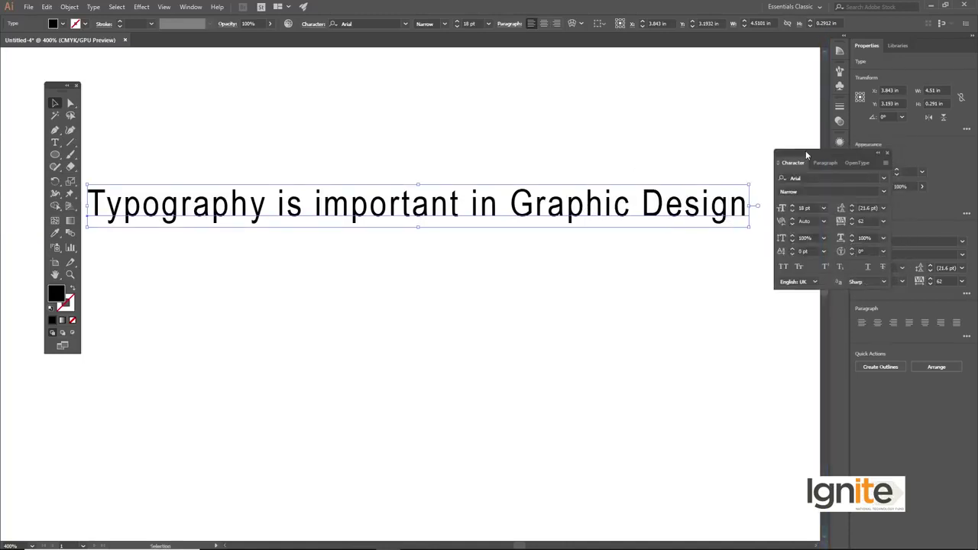
{"action": "mouse_move", "coordinate": [634, 198]}
{"action": "left_mouse_down"}
{"action": "mouse_move", "coordinate": [657, 207]}
{"action": "mouse_move", "coordinate": [640, 203]}
{"action": "left_mouse_up"}
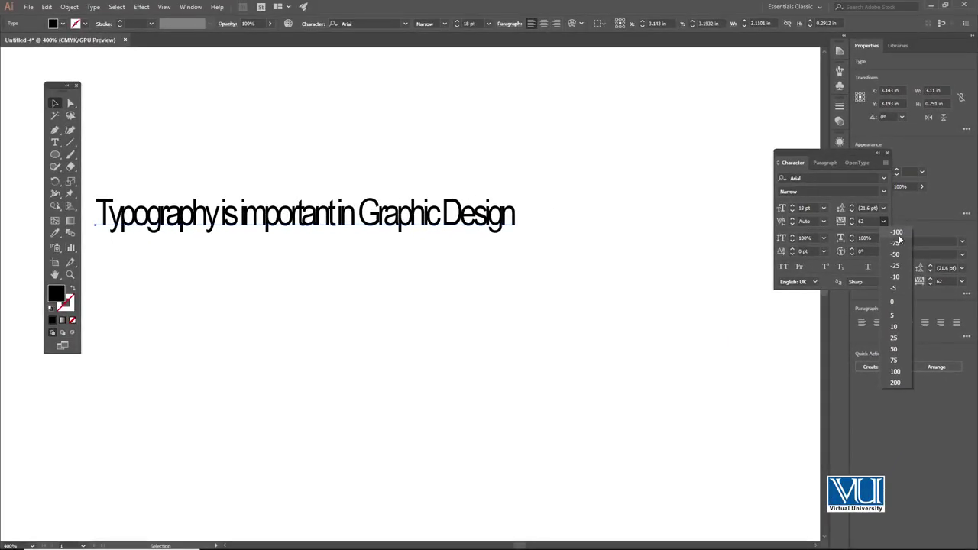
- Squeeze the Typography line's tracking to -100 and reframe the squeezed text
{"action": "left_click", "coordinate": [897, 232]}
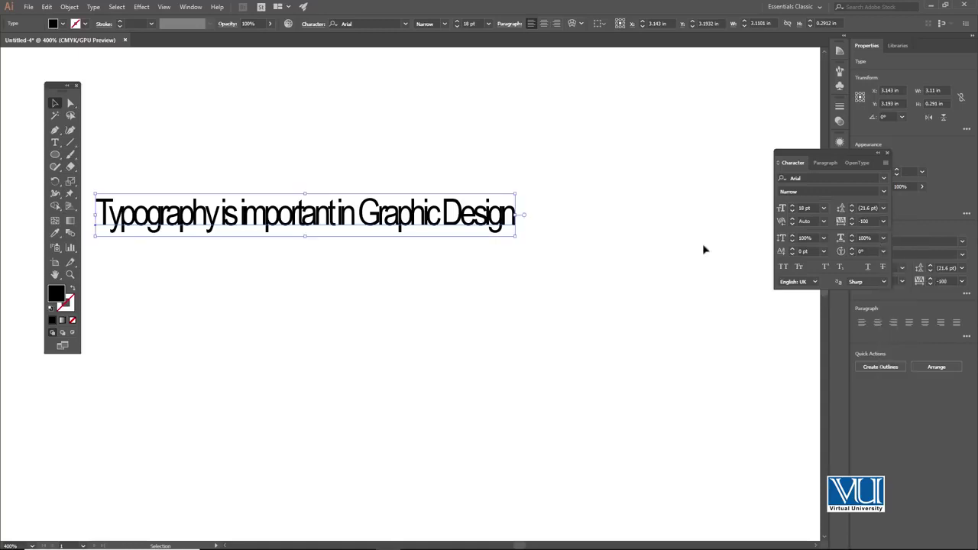
{"action": "left_click", "coordinate": [408, 173]}
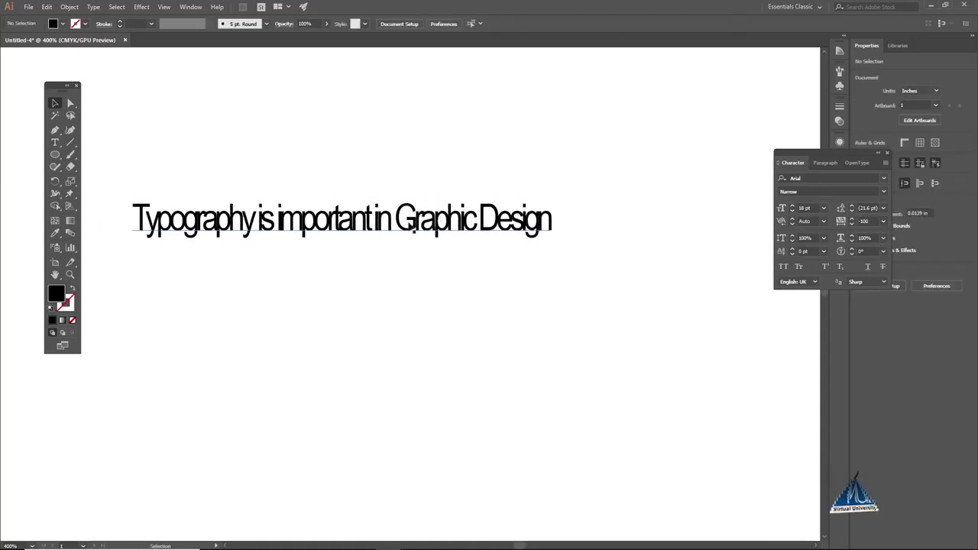
{"action": "scroll", "coordinate": [401, 231], "scroll_direction": "up", "scroll_amount": 2}
{"action": "scroll", "coordinate": [398, 230], "scroll_direction": "down", "scroll_amount": 1}
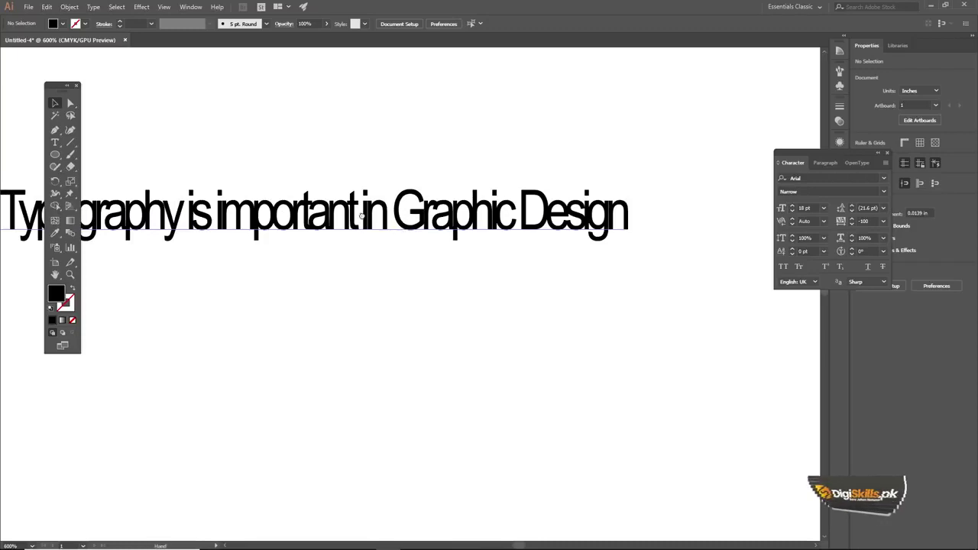
{"action": "left_click_drag", "start_coordinate": [390, 227], "coordinate": [445, 223]}
{"action": "left_click", "coordinate": [444, 219]}
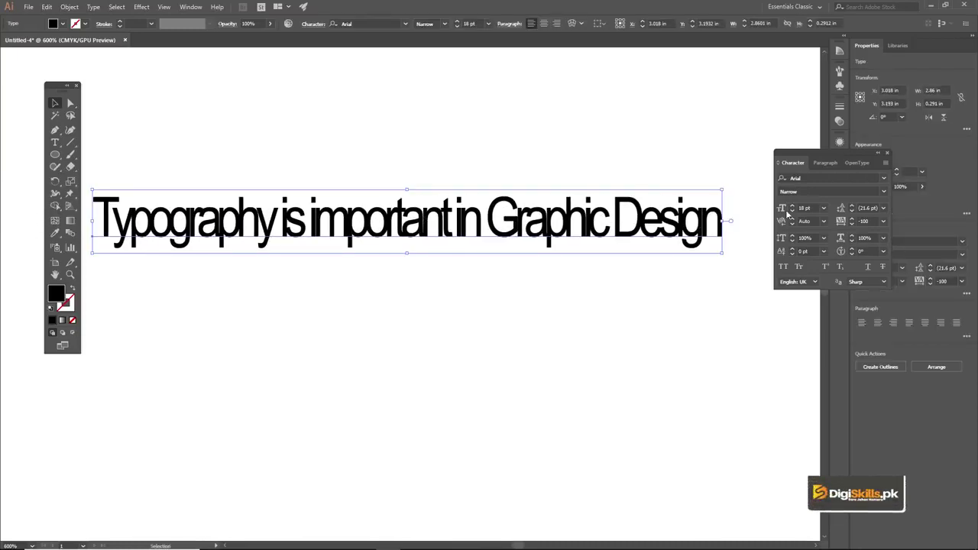
- Reset the tracking to 0, then select and delete the Typography line
{"action": "left_click", "coordinate": [884, 222]}
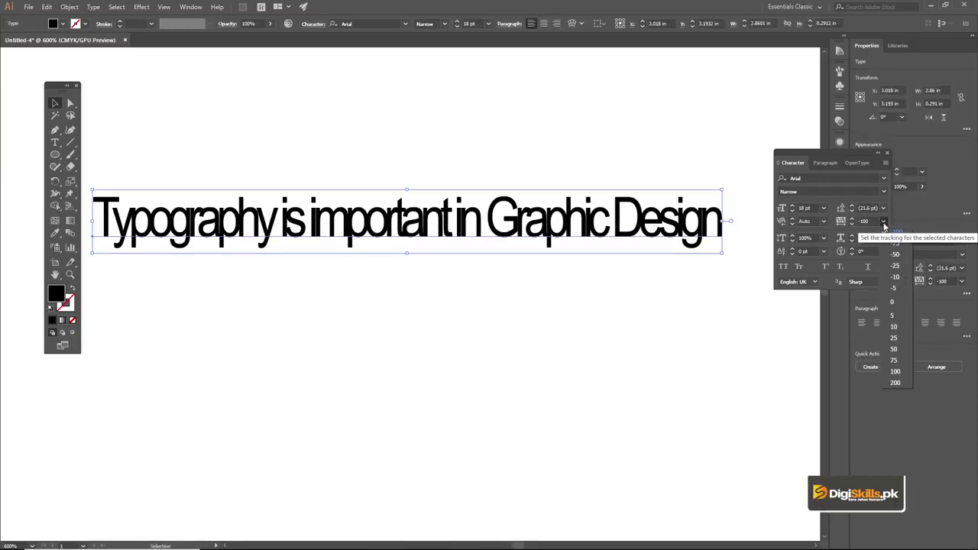
{"action": "left_click", "coordinate": [883, 222]}
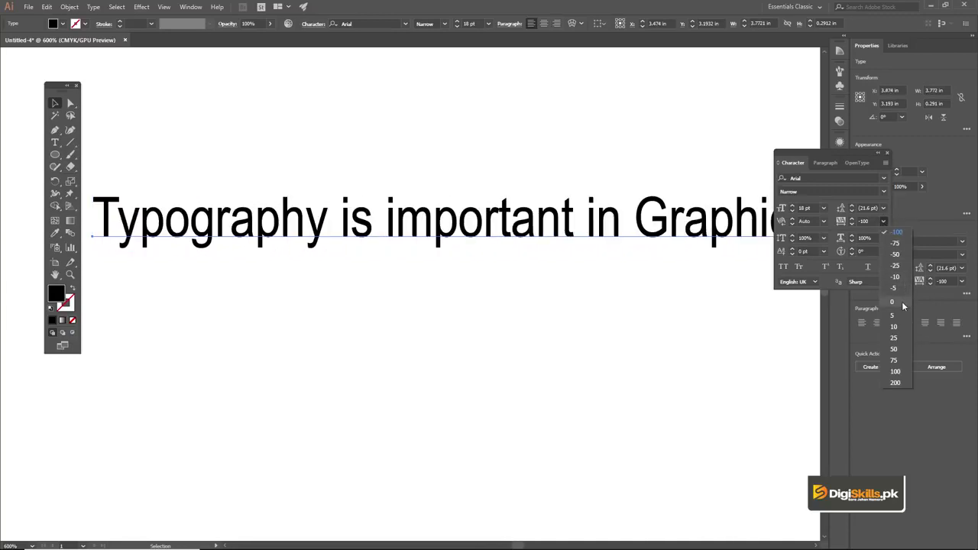
{"action": "left_click", "coordinate": [901, 301]}
{"action": "left_click", "coordinate": [573, 175]}
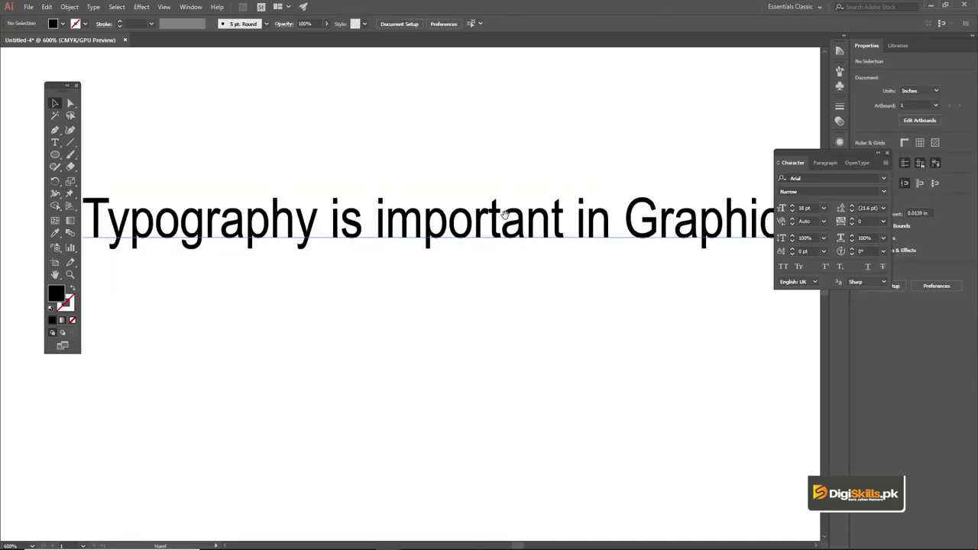
{"action": "key", "text": "ctrl+minus"}
{"action": "left_click_drag", "start_coordinate": [502, 236], "coordinate": [484, 184]}
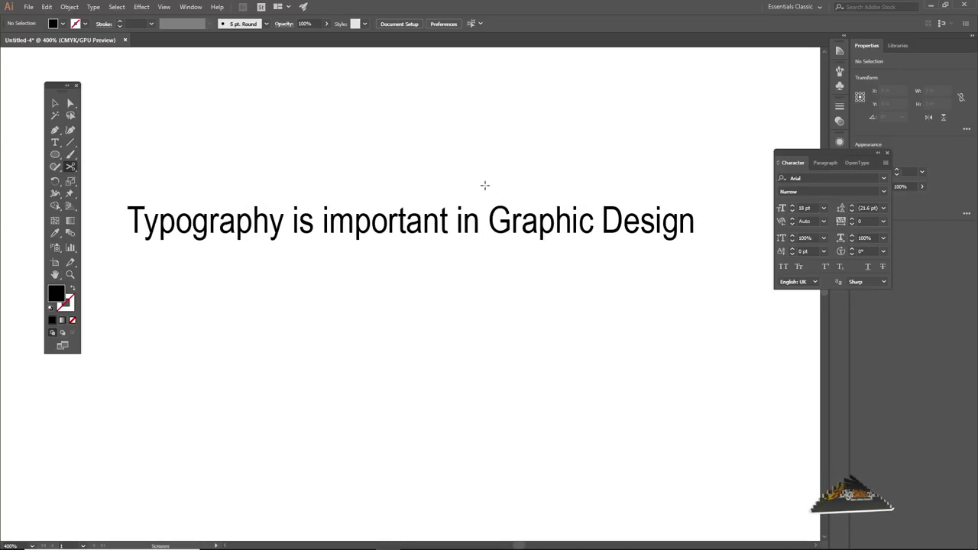
{"action": "left_click_drag", "start_coordinate": [475, 150], "coordinate": [483, 133]}
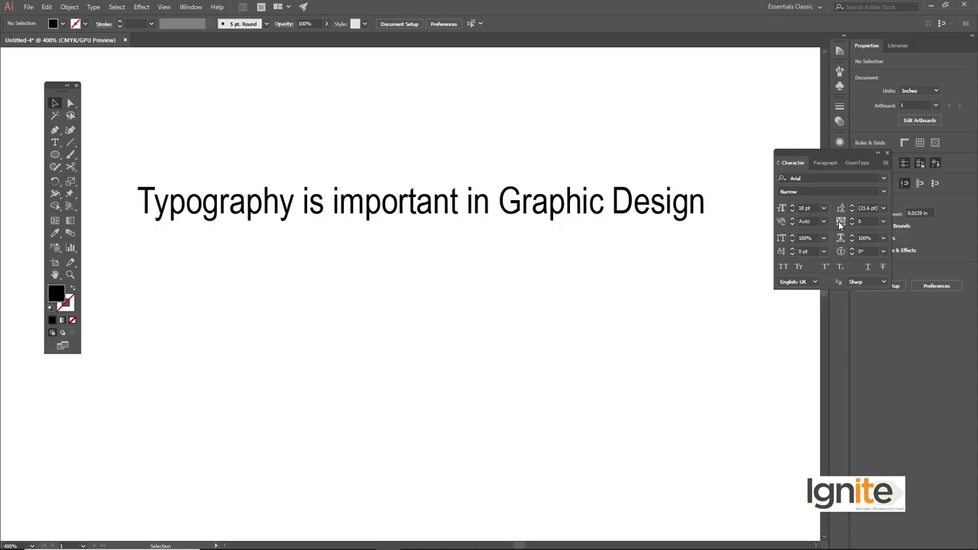
{"action": "left_click", "coordinate": [451, 196]}
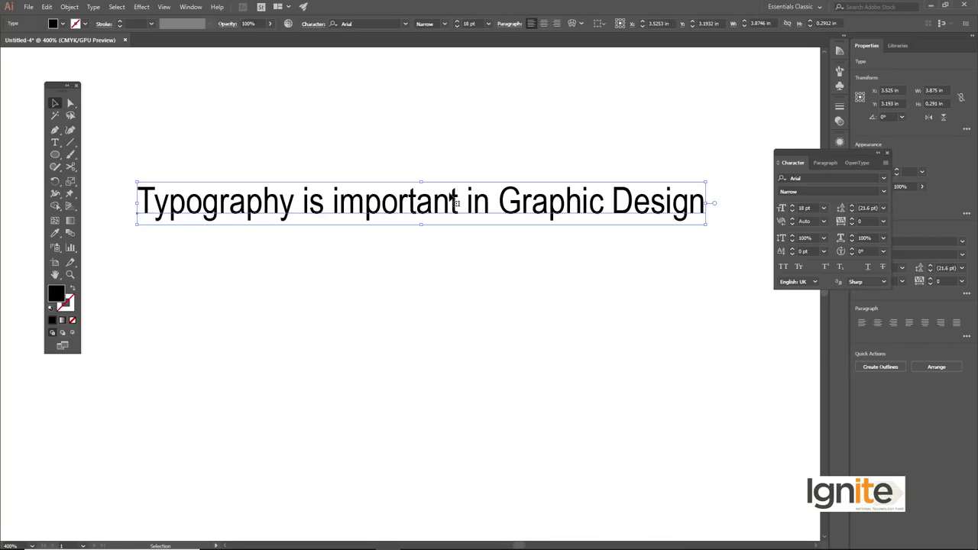
{"action": "key", "text": "Delete"}
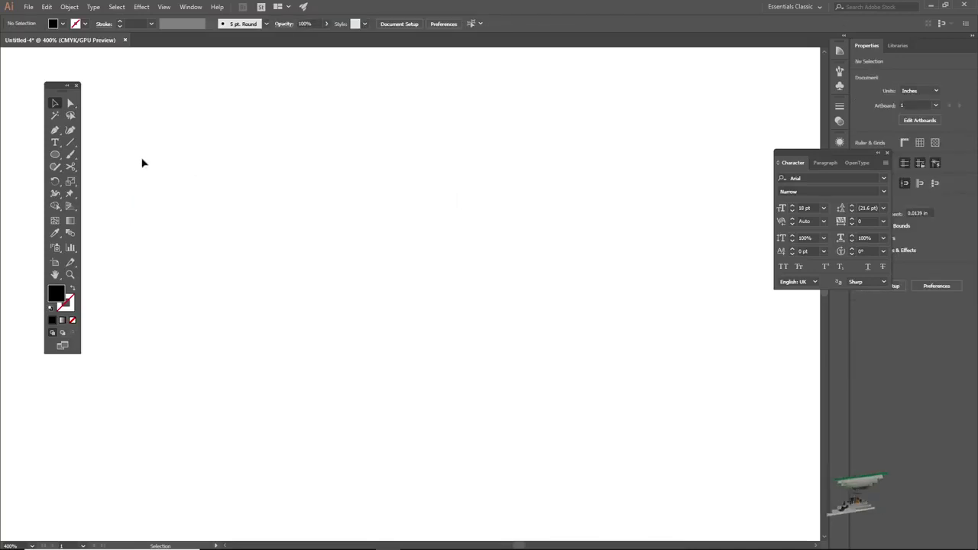
- Draw a text area filled with placeholder text and set it to 14 pt
{"action": "left_click", "coordinate": [57, 145]}
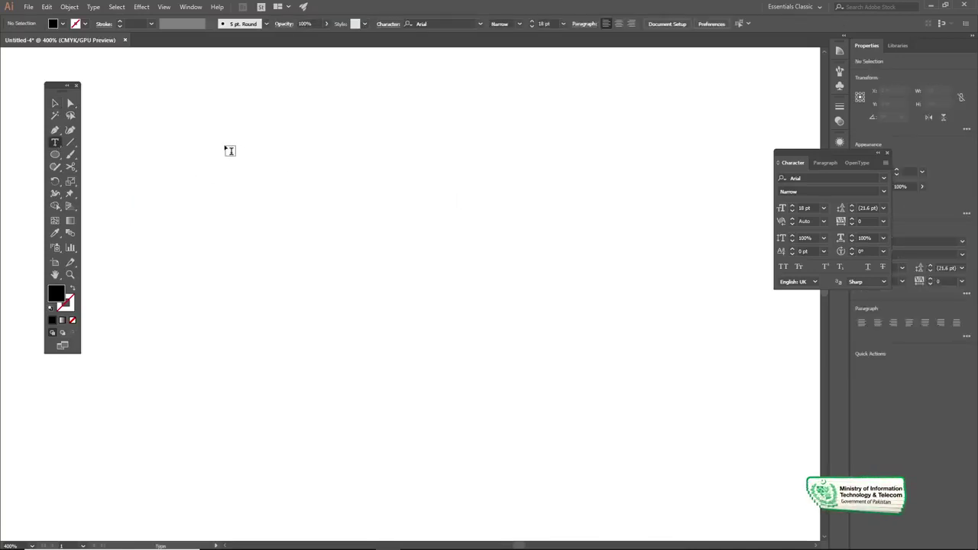
{"action": "left_click_drag", "start_coordinate": [224, 145], "coordinate": [678, 443]}
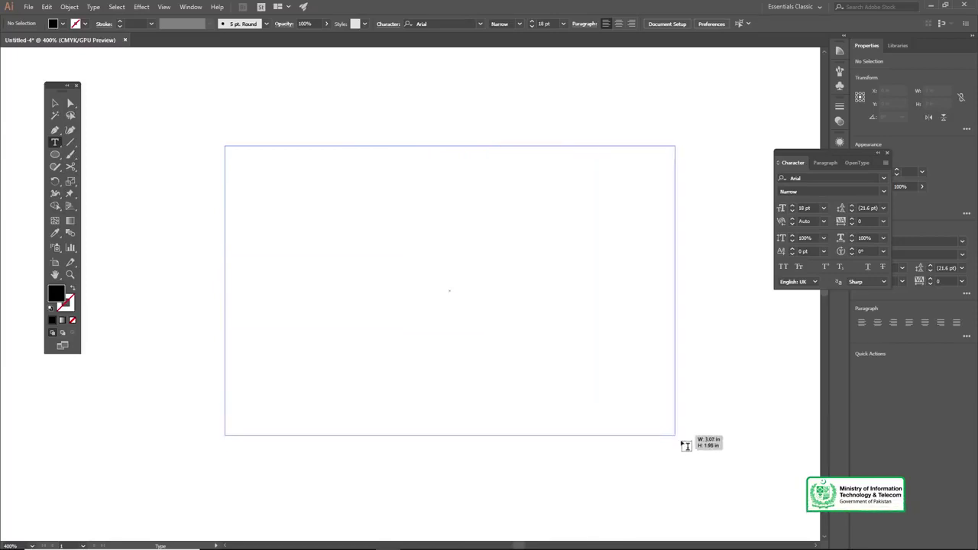
{"action": "left_click_drag", "start_coordinate": [679, 443], "coordinate": [684, 427]}
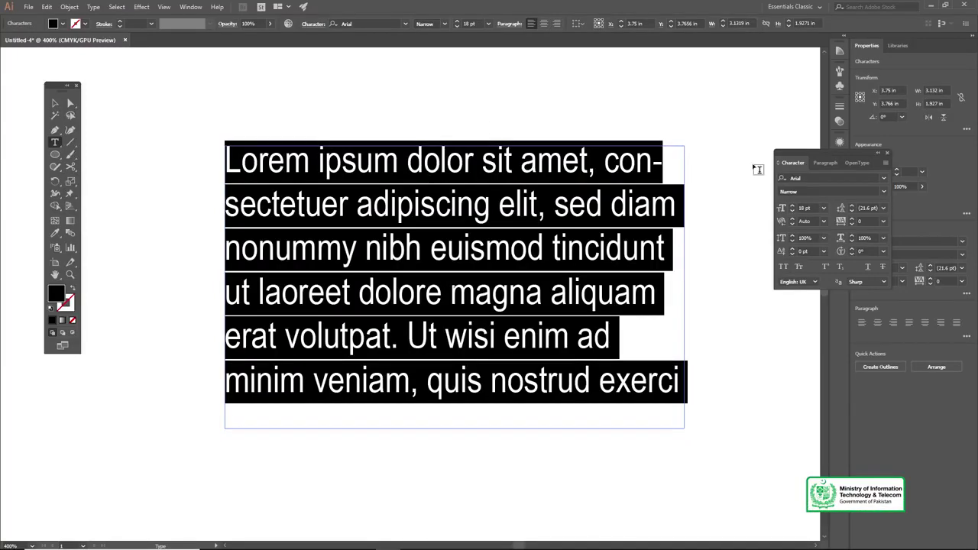
{"action": "left_click", "coordinate": [823, 208]}
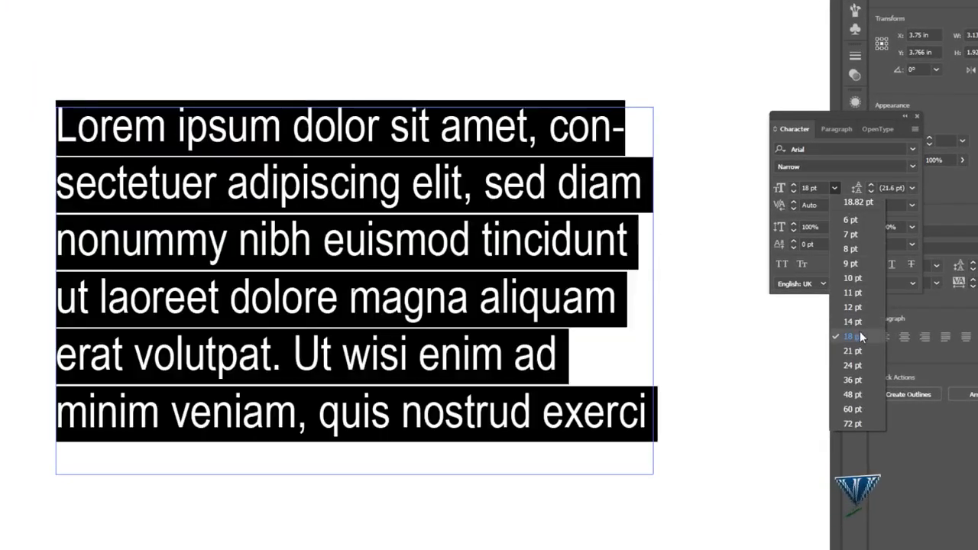
{"action": "left_click", "coordinate": [859, 322]}
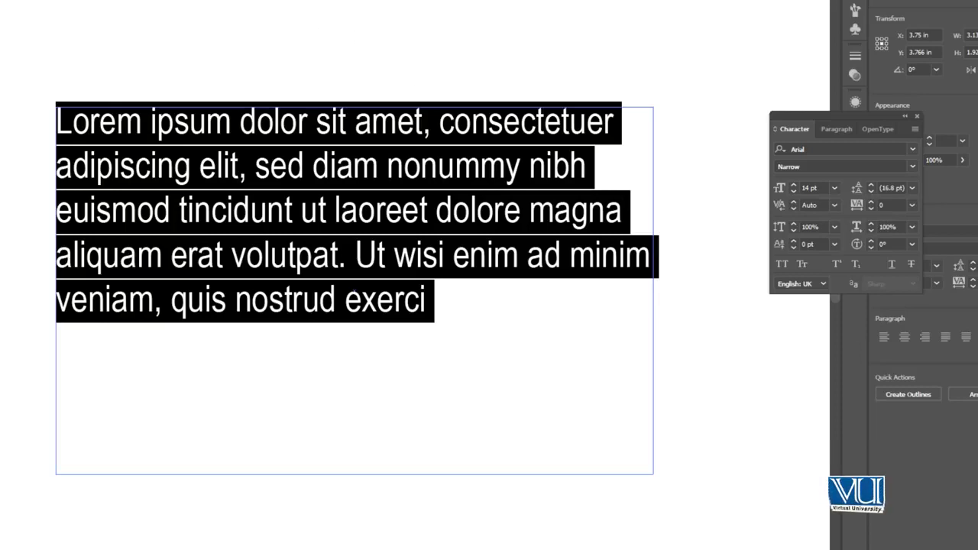
- Leave text editing and select the whole paragraph text frame
{"action": "key", "text": "Escape"}
{"action": "left_click", "coordinate": [256, 57]}
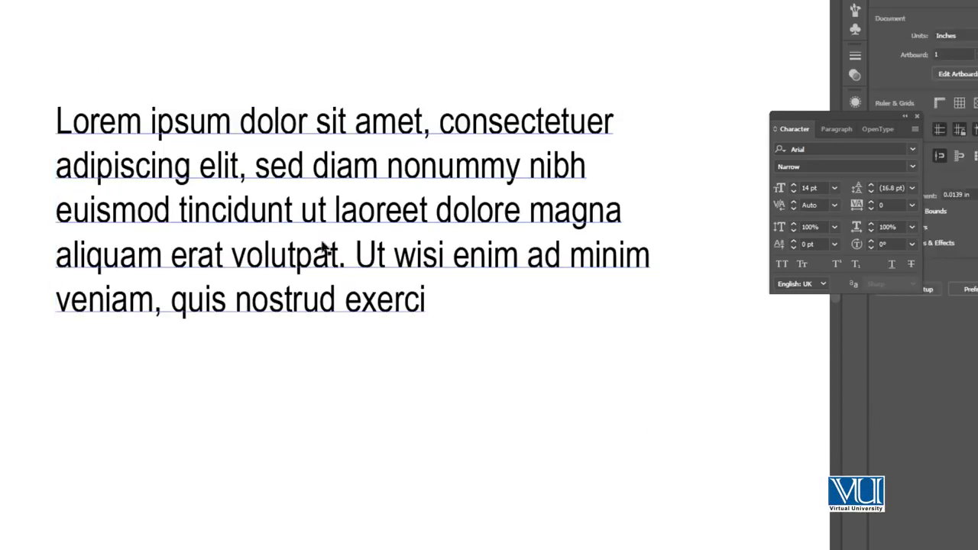
{"action": "left_click", "coordinate": [348, 133]}
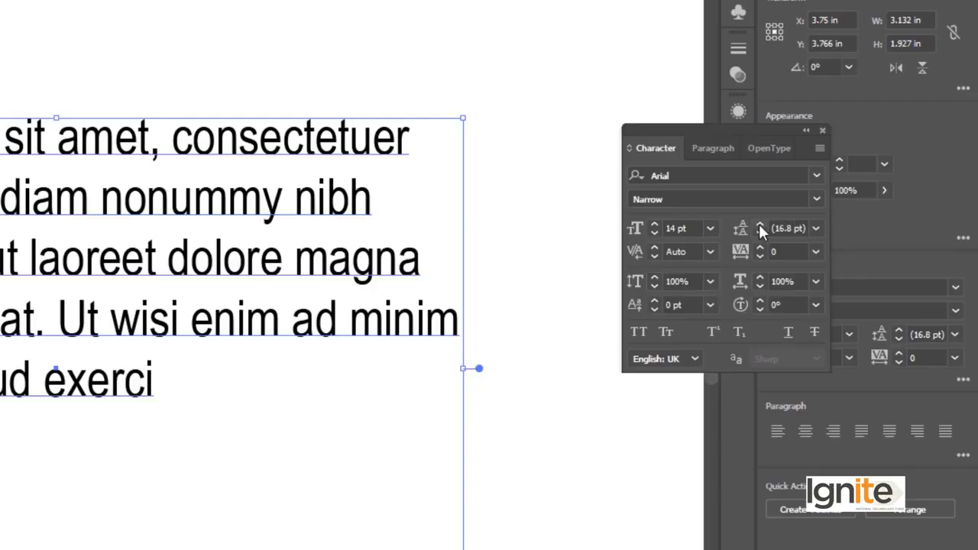
- Widen the paragraph's leading step by step, then tighten it back to 22 pt
{"action": "left_click", "coordinate": [760, 225]}
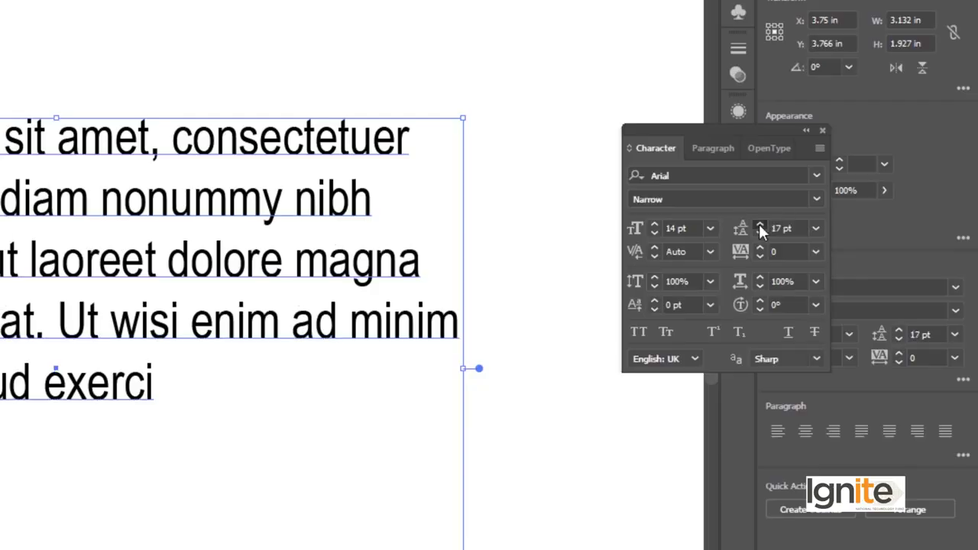
{"action": "left_click", "coordinate": [759, 225]}
{"action": "left_click", "coordinate": [760, 225]}
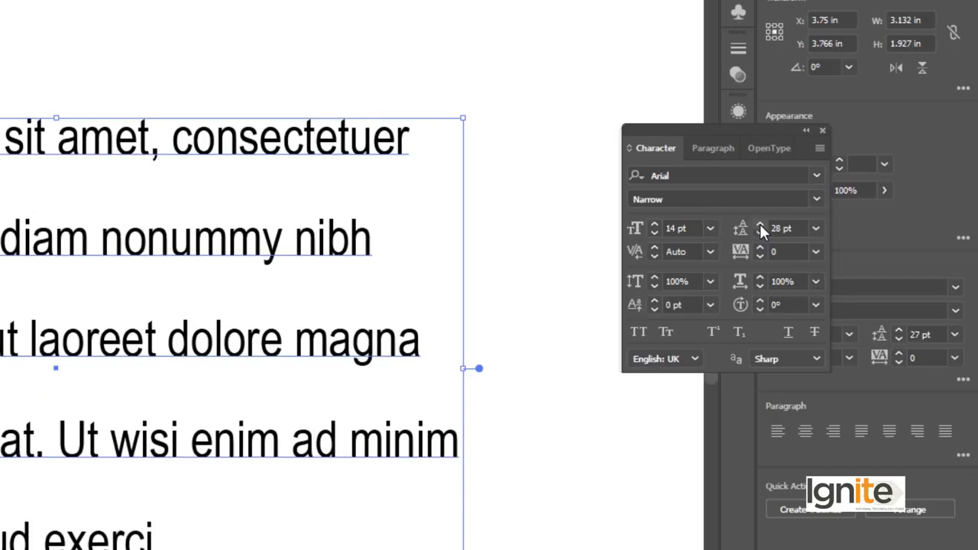
{"action": "left_click", "coordinate": [759, 225]}
{"action": "left_click", "coordinate": [760, 224]}
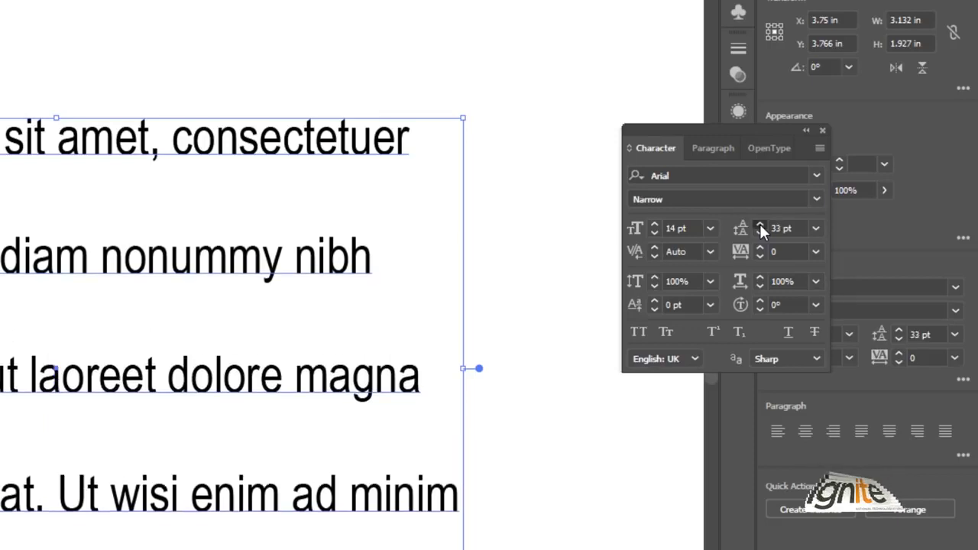
{"action": "left_click", "coordinate": [760, 234]}
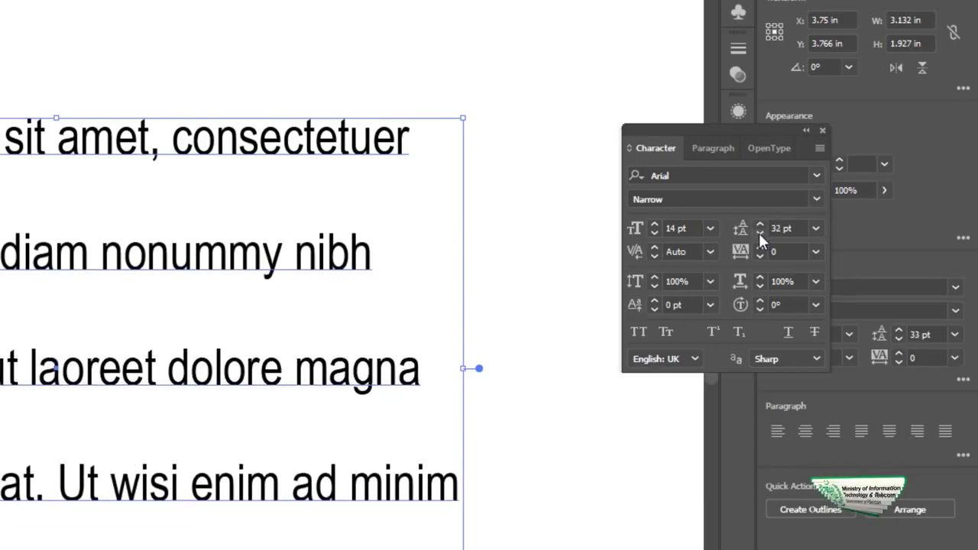
{"action": "left_click", "coordinate": [759, 234]}
{"action": "left_click", "coordinate": [759, 234]}
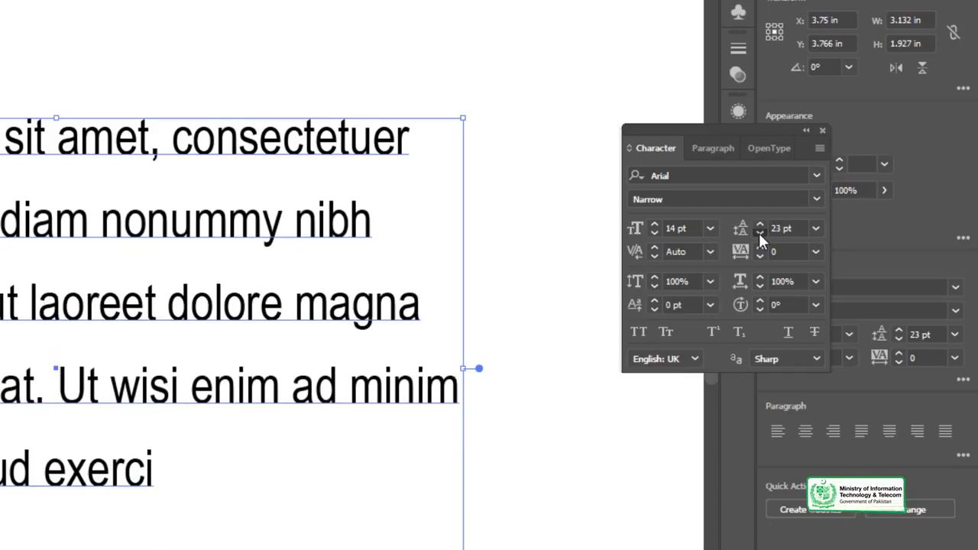
- Set the leading back to Auto (16.8 pt) and reselect the paragraph frame
{"action": "left_click", "coordinate": [814, 229]}
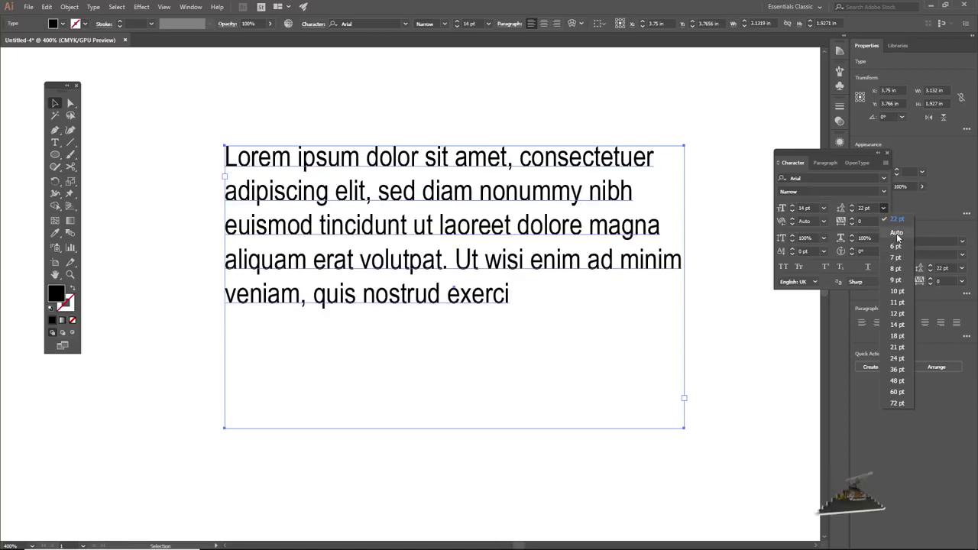
{"action": "left_click", "coordinate": [896, 233]}
{"action": "left_click", "coordinate": [188, 96]}
{"action": "left_click", "coordinate": [330, 163]}
{"action": "left_click_drag", "start_coordinate": [396, 199], "coordinate": [400, 193]}
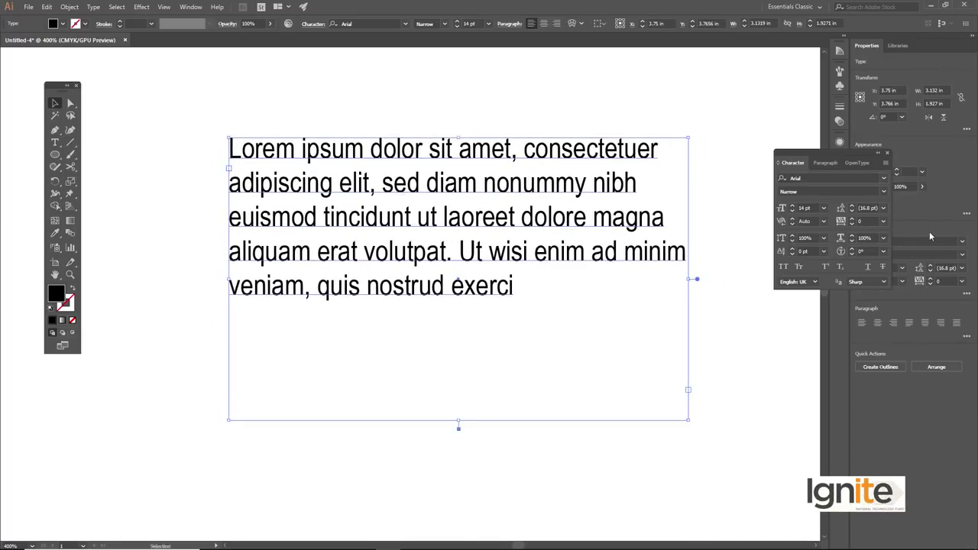
{"action": "left_click", "coordinate": [883, 222]}
- Add a point-text line 'Typography is important in Graphic Design', correcting a typo
{"action": "left_click", "coordinate": [563, 115]}
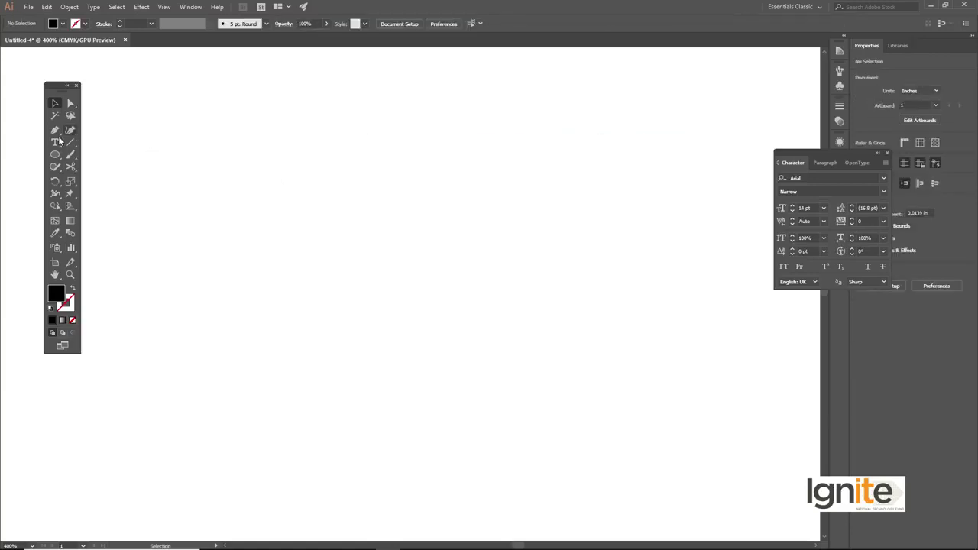
{"action": "left_click", "coordinate": [58, 140]}
{"action": "left_click", "coordinate": [240, 163]}
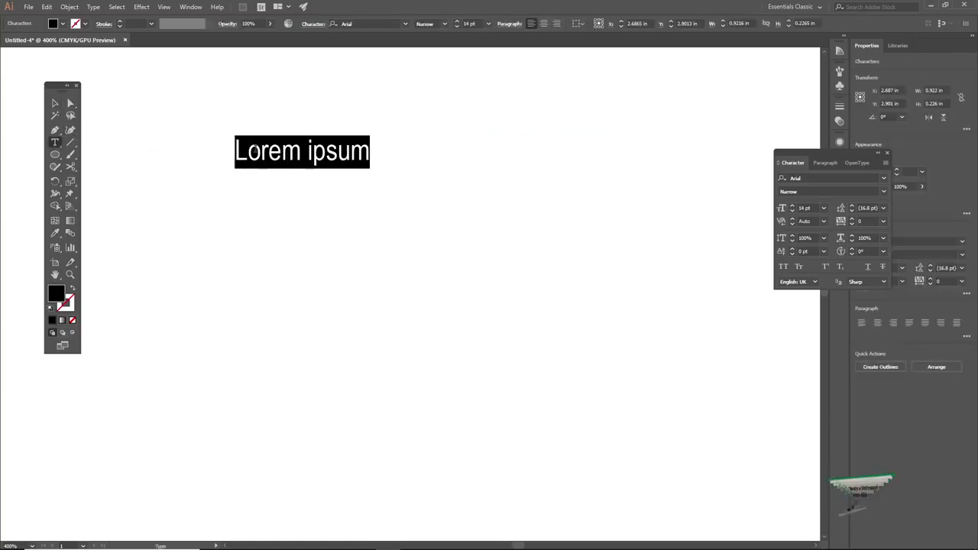
{"action": "type", "text": "Typography is iomportant"}
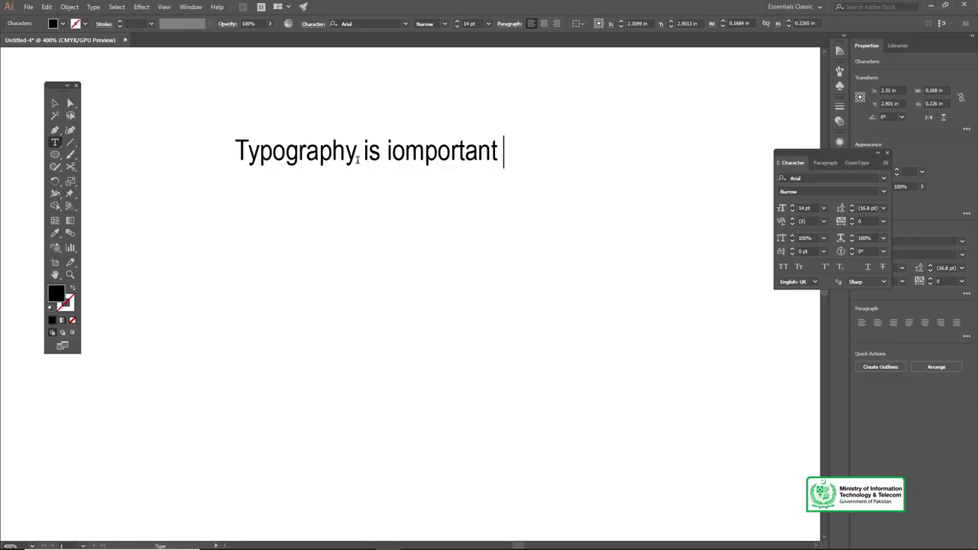
{"action": "key", "text": "BackSpace"}
{"action": "type", "text": "in Graphic Design"}
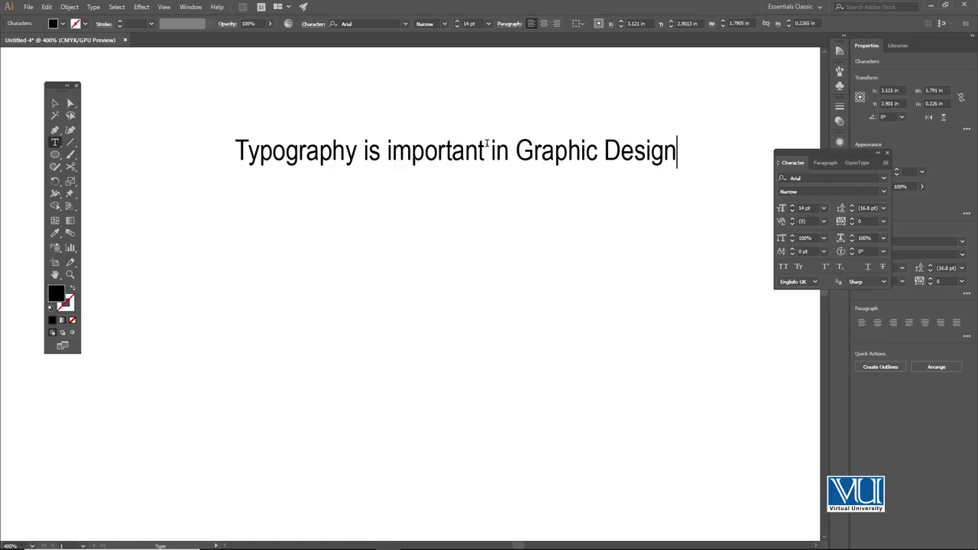
- Move the Typography sentence slightly down and right, then reselect it
{"action": "left_click", "coordinate": [54, 103]}
{"action": "left_click_drag", "start_coordinate": [349, 152], "coordinate": [359, 164]}
{"action": "left_click", "coordinate": [410, 81]}
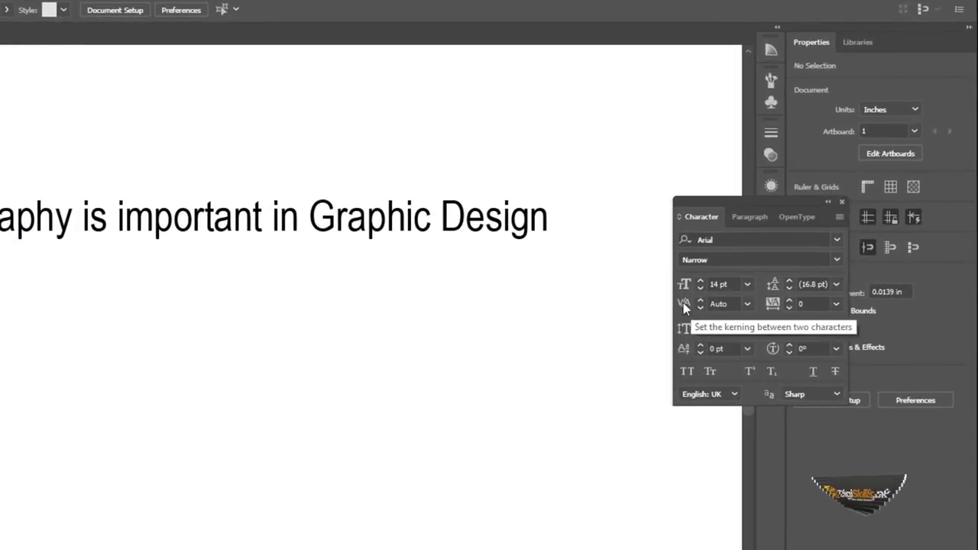
{"action": "left_click", "coordinate": [269, 216]}
{"action": "left_click", "coordinate": [79, 127]}
{"action": "left_click", "coordinate": [16, 231]}
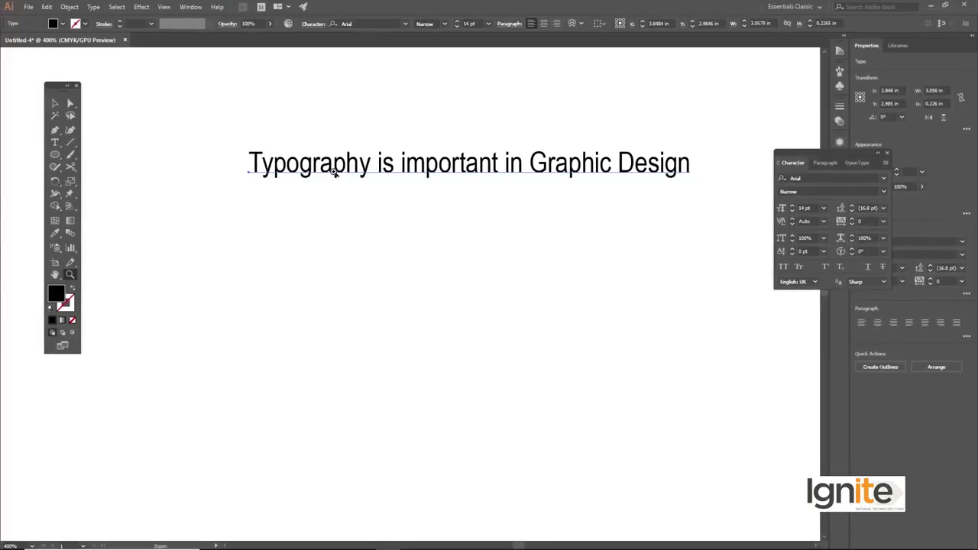
- Zoom in on the sentence and delete every letter after the initial T
{"action": "left_click", "coordinate": [328, 123]}
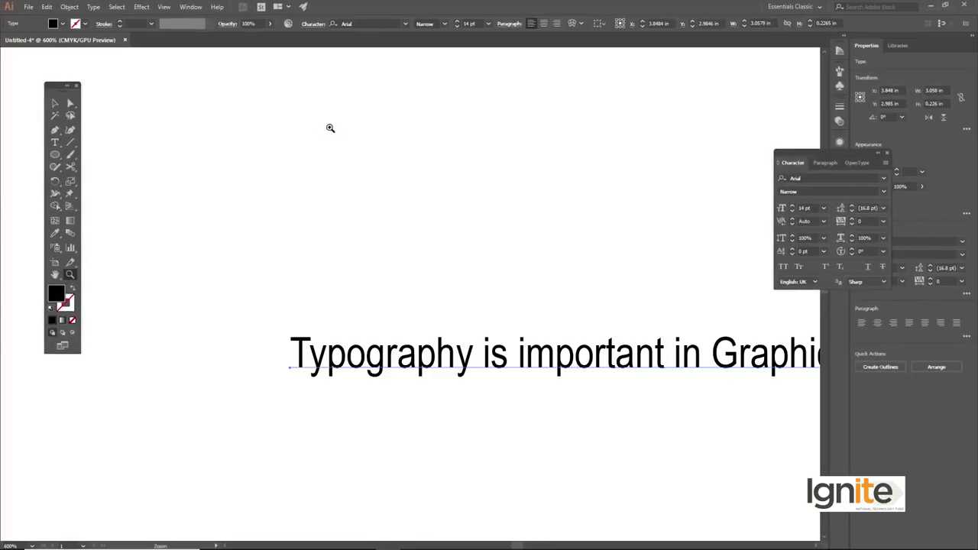
{"action": "left_click", "coordinate": [447, 375]}
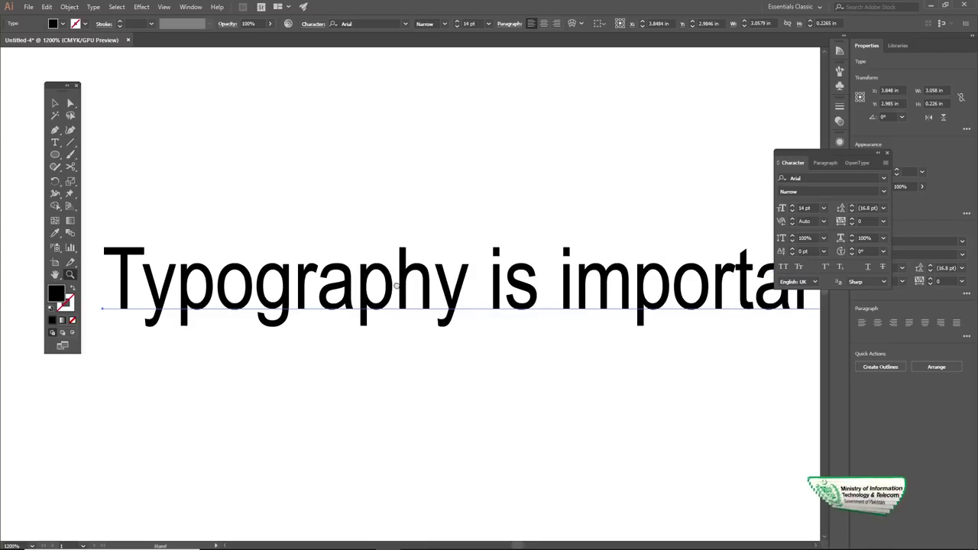
{"action": "left_click", "coordinate": [318, 230]}
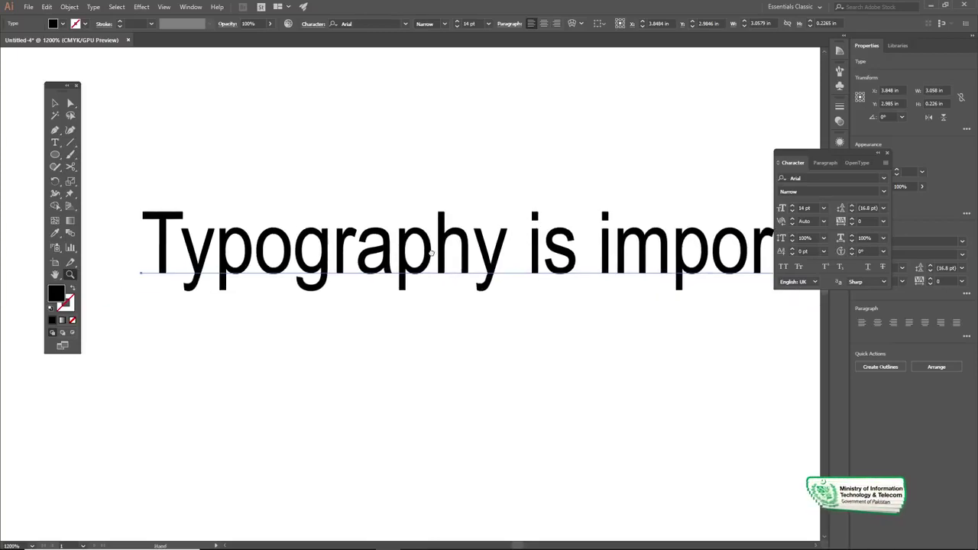
{"action": "left_click", "coordinate": [183, 244]}
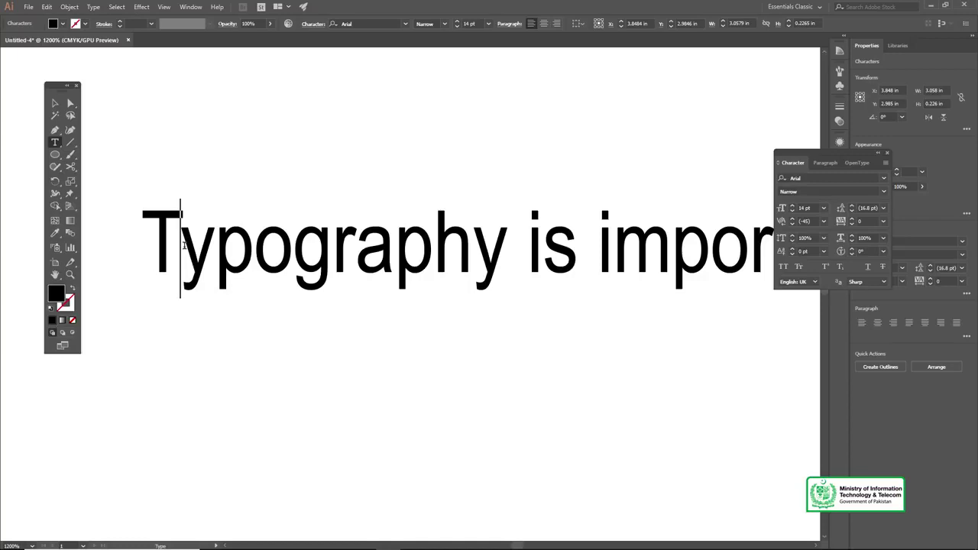
{"action": "left_click_drag", "start_coordinate": [182, 244], "coordinate": [804, 277]}
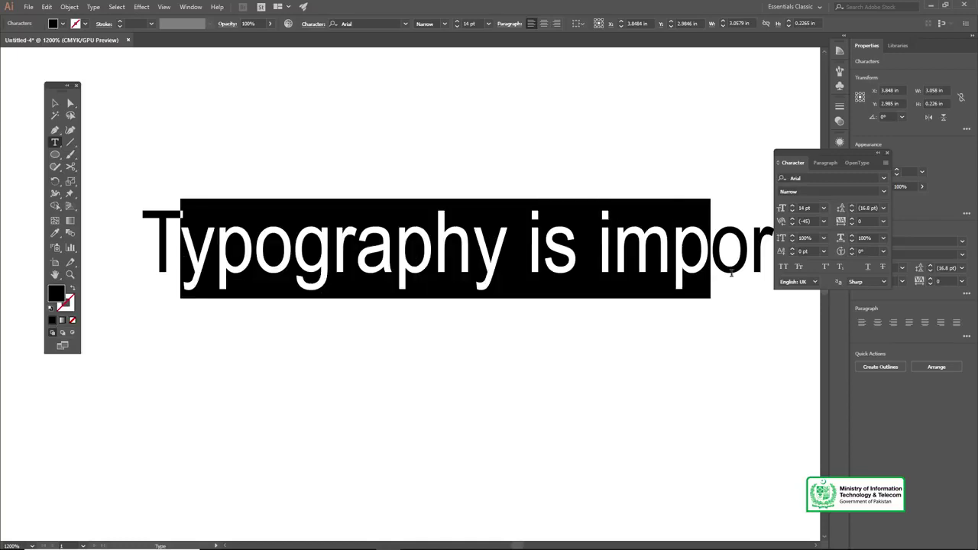
{"action": "key", "text": "BackSpace"}
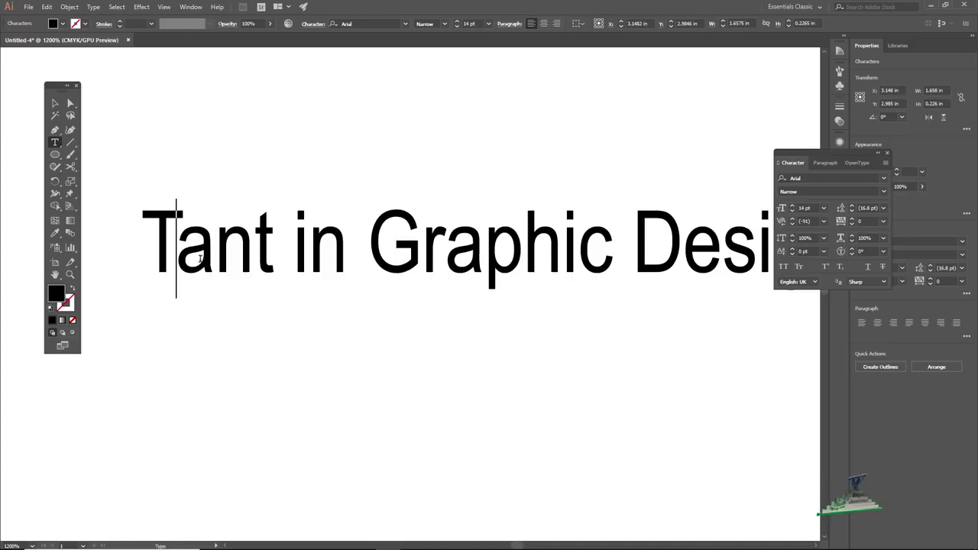
{"action": "left_click_drag", "start_coordinate": [180, 257], "coordinate": [582, 291]}
{"action": "key", "text": "BackSpace"}
{"action": "left_click_drag", "start_coordinate": [246, 246], "coordinate": [479, 247]}
{"action": "key", "text": "BackSpace"}
{"action": "key", "text": "BackSpace"}
{"action": "key", "text": "BackSpace"}
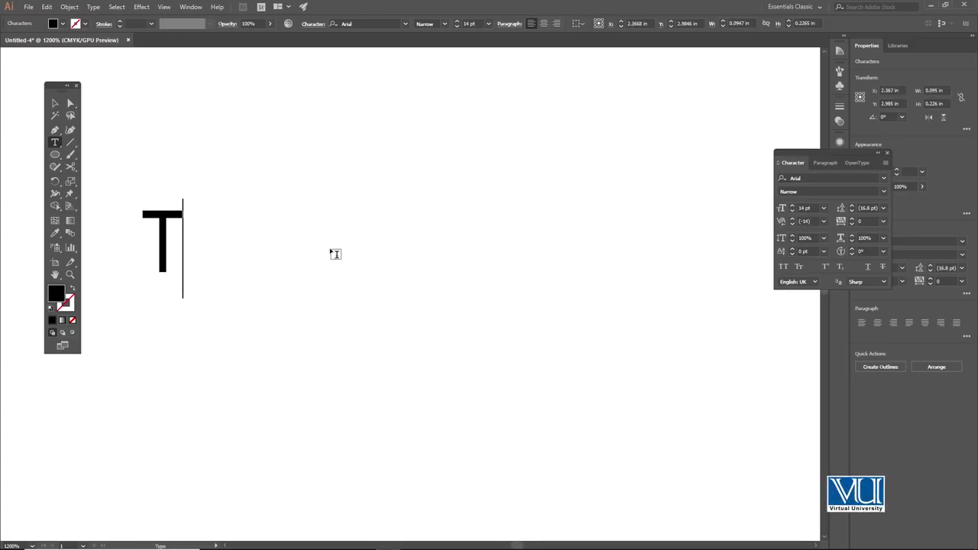
- Type 'ex' to spell 'Text', then enlarge it to about 32 pt and reposition it
{"action": "type", "text": "ext"}
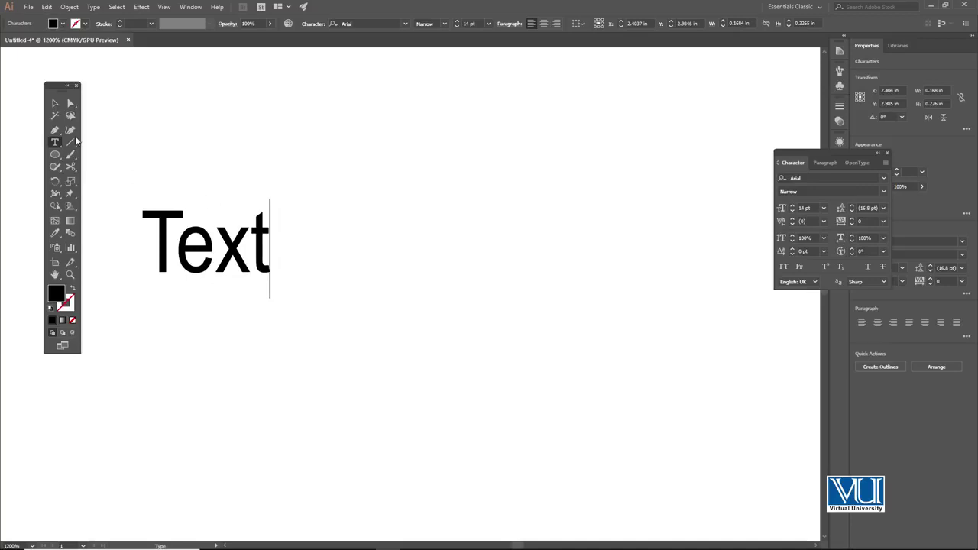
{"action": "left_click", "coordinate": [56, 105]}
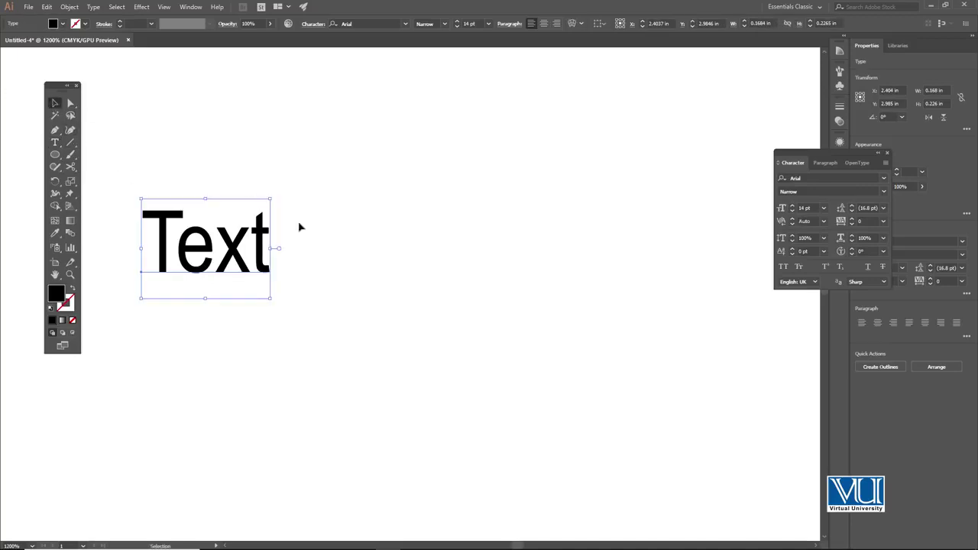
{"action": "left_click_drag", "start_coordinate": [272, 199], "coordinate": [394, 101]}
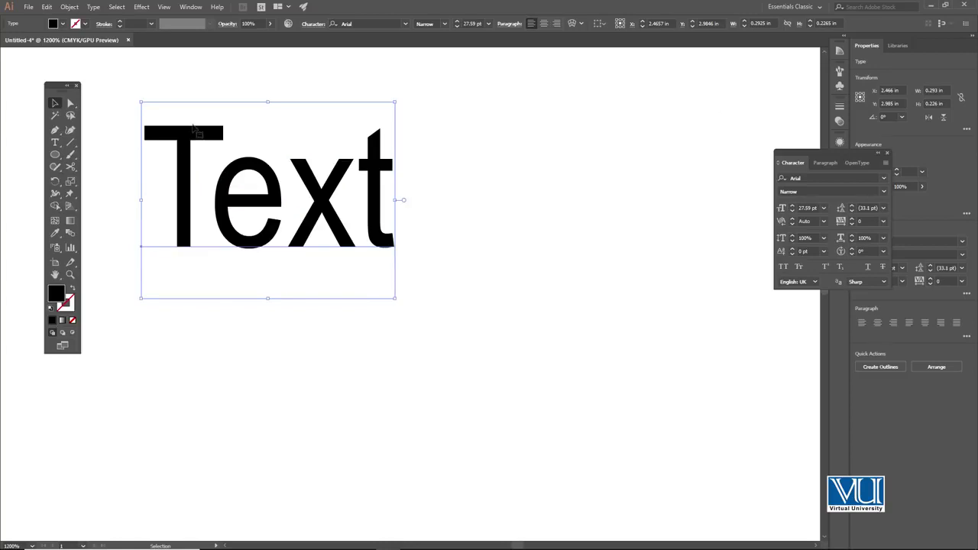
{"action": "left_click_drag", "start_coordinate": [262, 177], "coordinate": [465, 230]}
{"action": "left_click_drag", "start_coordinate": [598, 351], "coordinate": [641, 386]}
{"action": "left_click_drag", "start_coordinate": [458, 257], "coordinate": [429, 257]}
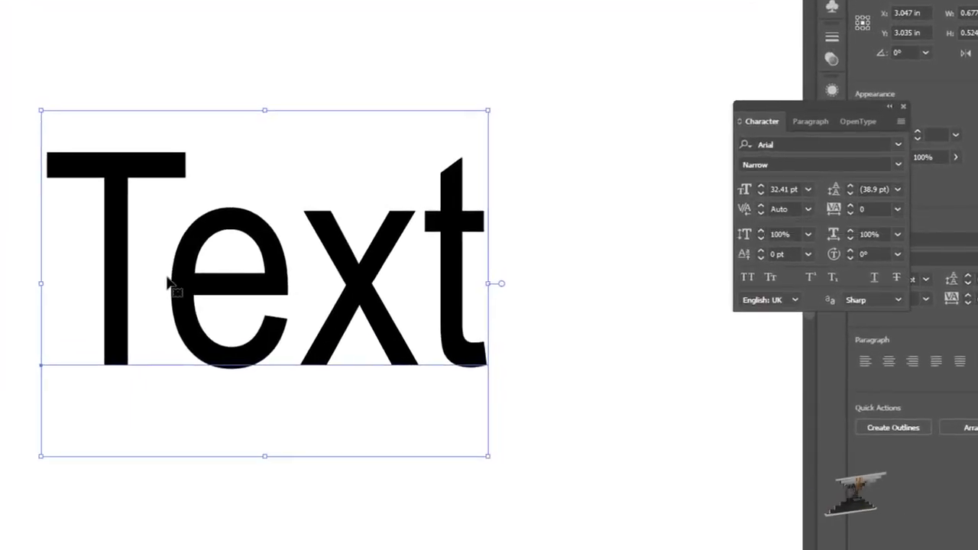
- Try kerning presets -75 and 10 between the T and e of 'Text'
{"action": "double_click", "coordinate": [168, 277]}
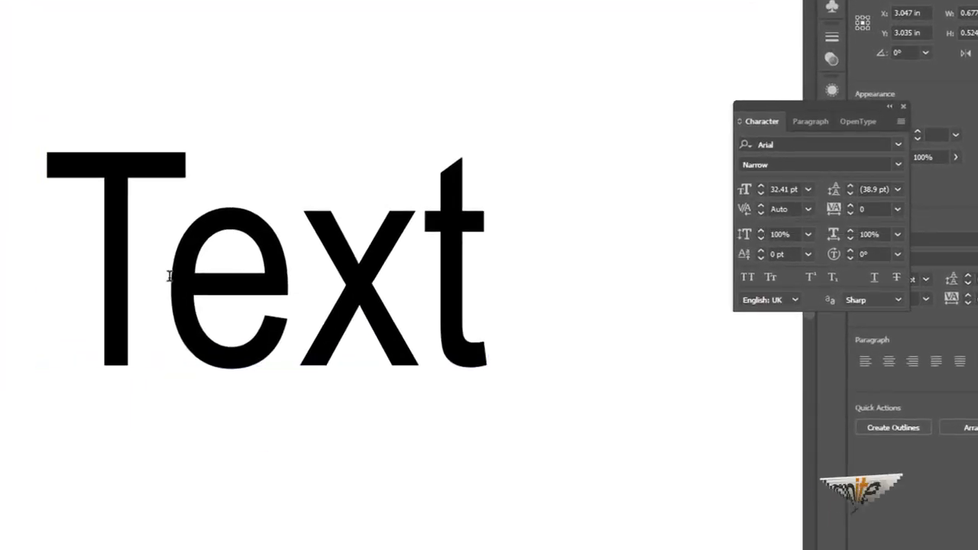
{"action": "left_click", "coordinate": [808, 209]}
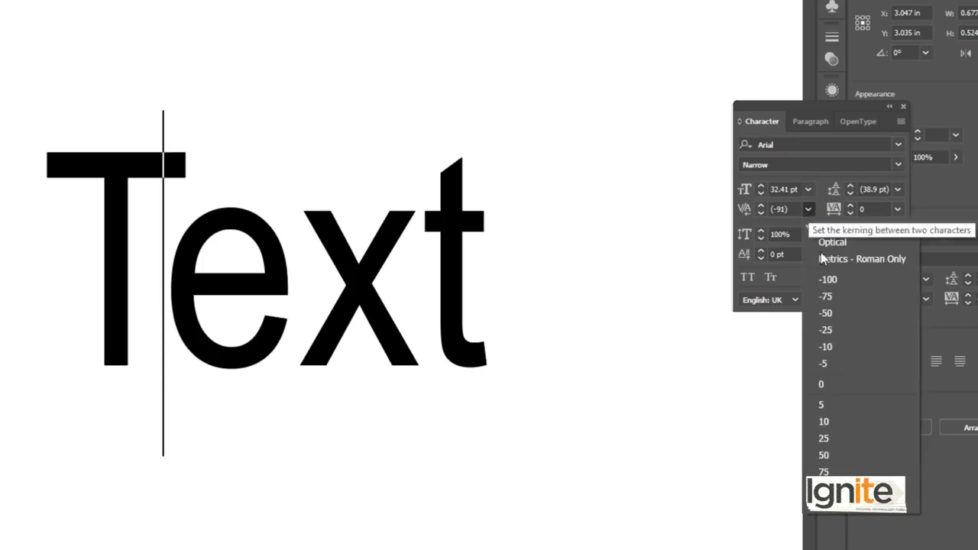
{"action": "left_click", "coordinate": [832, 297]}
{"action": "left_click", "coordinate": [808, 209]}
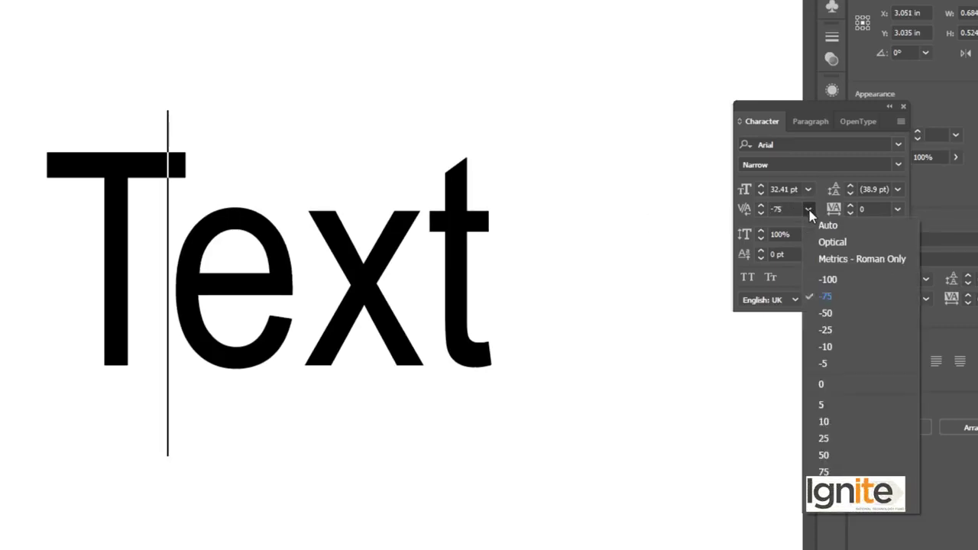
{"action": "left_click", "coordinate": [851, 428]}
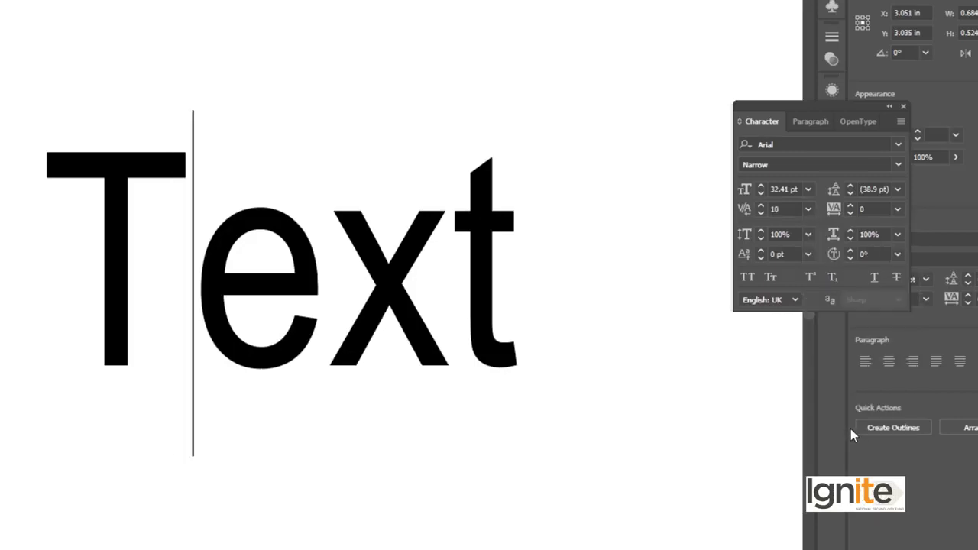
{"action": "left_click", "coordinate": [809, 208]}
{"action": "left_click", "coordinate": [823, 297]}
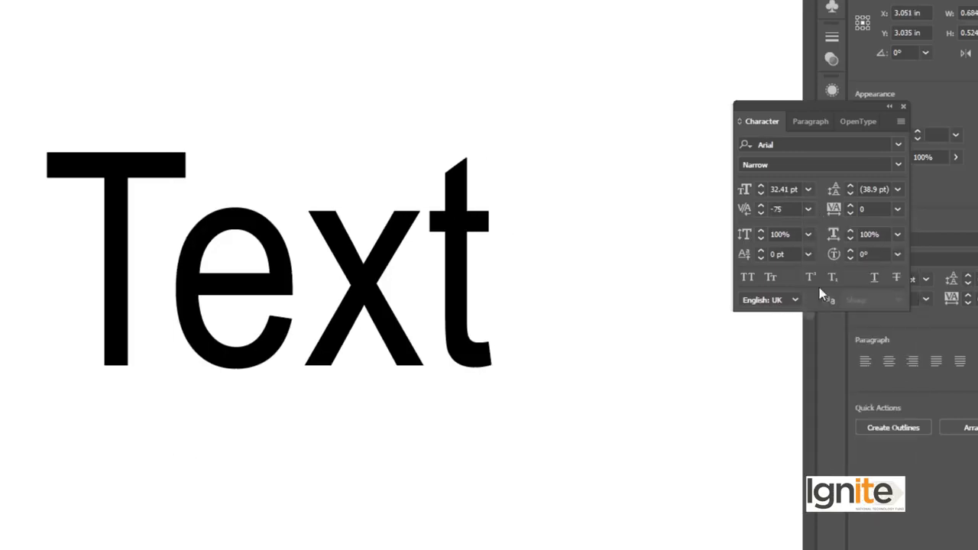
{"action": "left_click", "coordinate": [809, 208]}
{"action": "left_click", "coordinate": [830, 279]}
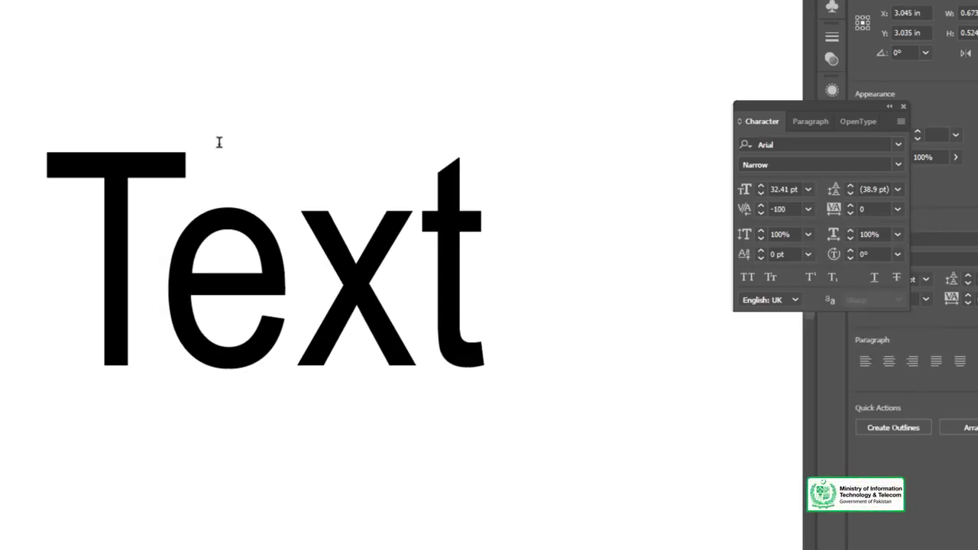
- Fine-tune the T–e kerning with Alt+arrow keys, stepping between -100 and 20
{"action": "key", "text": "alt+Right"}
{"action": "key", "text": "alt+Right"}
{"action": "key", "text": "alt+Left"}
{"action": "key", "text": "alt+Left"}
{"action": "key", "text": "alt+Left"}
{"action": "key", "text": "alt+Left"}
{"action": "key", "text": "alt+Left"}
{"action": "key", "text": "alt+Left"}
{"action": "key", "text": "alt+Right"}
{"action": "key", "text": "alt+Right"}
{"action": "key", "text": "alt+Right"}
{"action": "key", "text": "alt+Right"}
{"action": "key", "text": "alt+Right"}
{"action": "key", "text": "alt+Right"}
{"action": "key", "text": "alt+Right"}
{"action": "key", "text": "alt+Right"}
{"action": "key", "text": "alt+Right"}
{"action": "key", "text": "alt+Right"}
{"action": "key", "text": "alt+Right"}
{"action": "key", "text": "alt+Right"}
{"action": "key", "text": "alt+Left"}
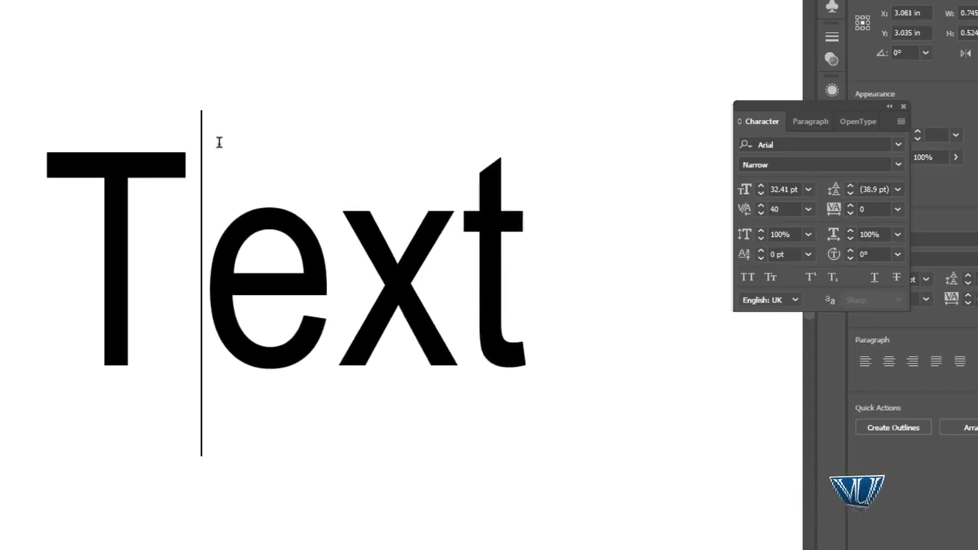
{"action": "key", "text": "alt+Left"}
{"action": "key", "text": "alt+Left"}
{"action": "key", "text": "alt+Left"}
{"action": "key", "text": "alt+Left"}
{"action": "key", "text": "alt+Left"}
{"action": "key", "text": "alt+Left"}
{"action": "key", "text": "alt+Left"}
{"action": "key", "text": "alt+Left"}
{"action": "key", "text": "alt+Left"}
{"action": "key", "text": "alt+Right"}
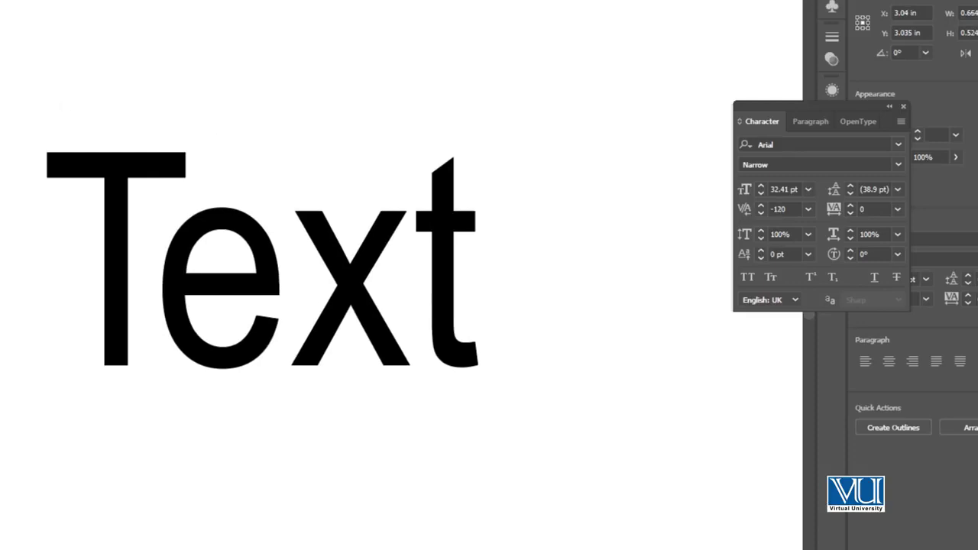
- Delete the 'Text' word, undo, adjust its letter spacing, then delete it again
{"action": "key", "text": "Escape"}
{"action": "left_click", "coordinate": [76, 40]}
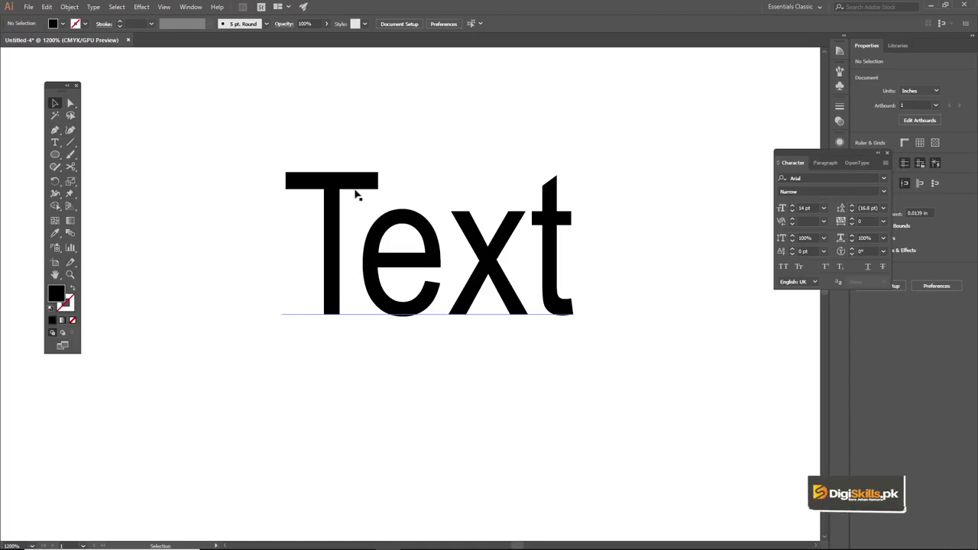
{"action": "left_click", "coordinate": [356, 195]}
{"action": "key", "text": "Delete"}
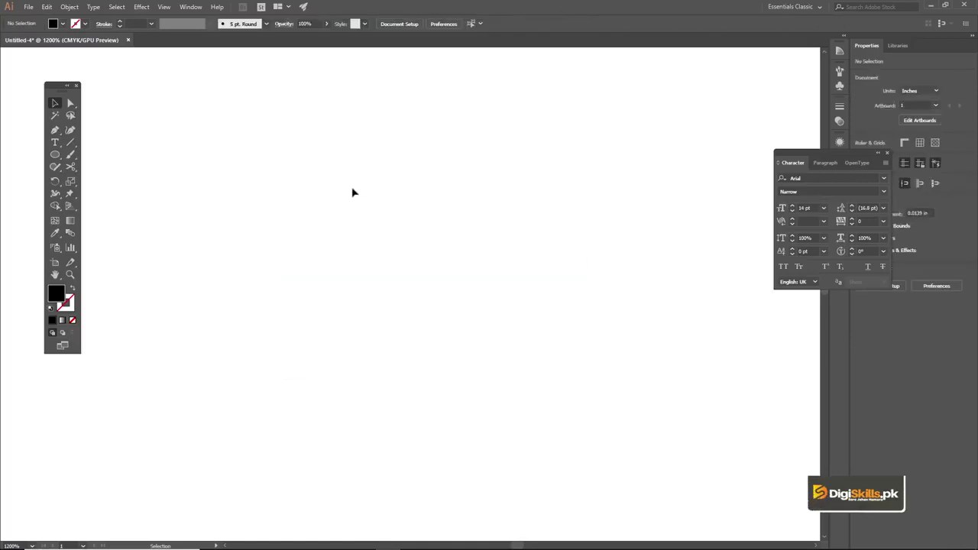
{"action": "key", "text": "ctrl+z"}
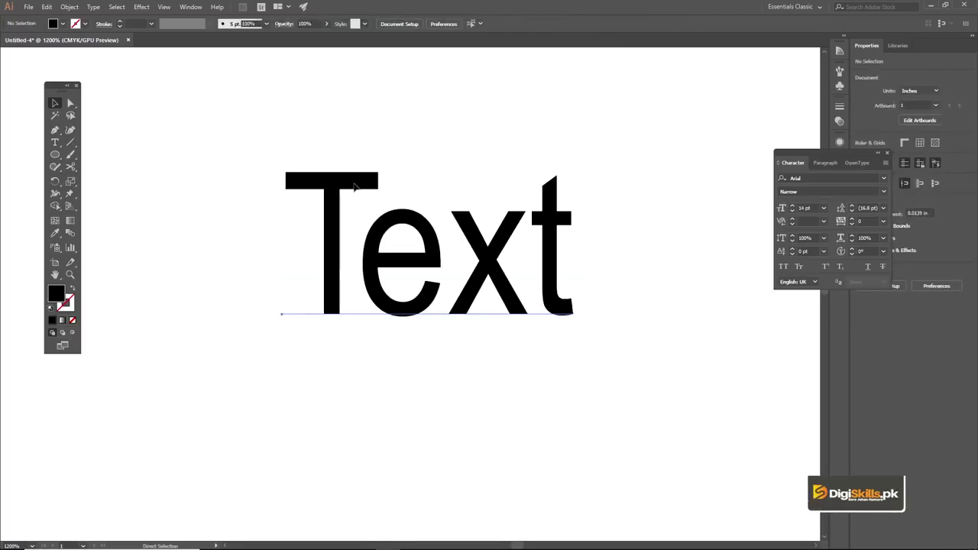
{"action": "key", "text": "alt+Right"}
{"action": "key", "text": "alt+Right"}
{"action": "key", "text": "alt+Right"}
{"action": "key", "text": "alt+Right"}
{"action": "key", "text": "alt+Right"}
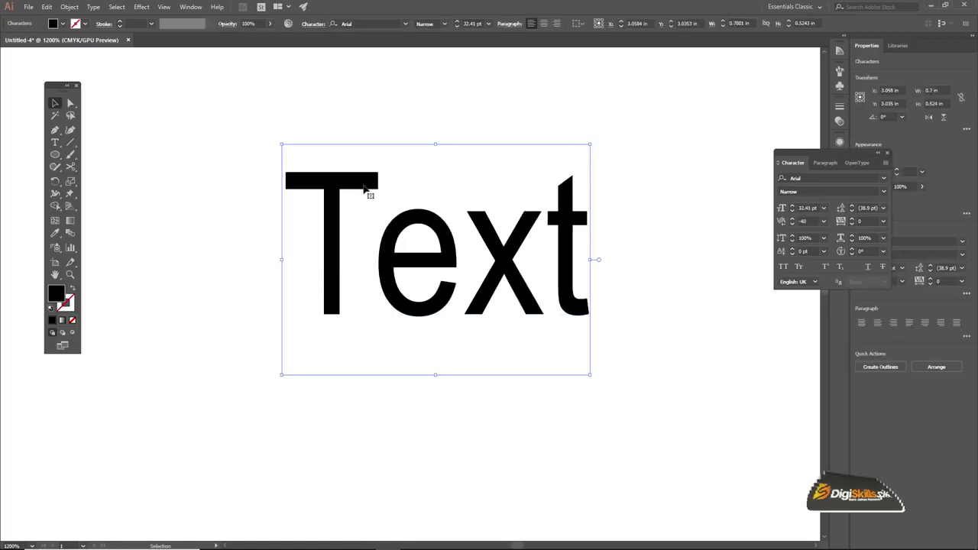
{"action": "key", "text": "Delete"}
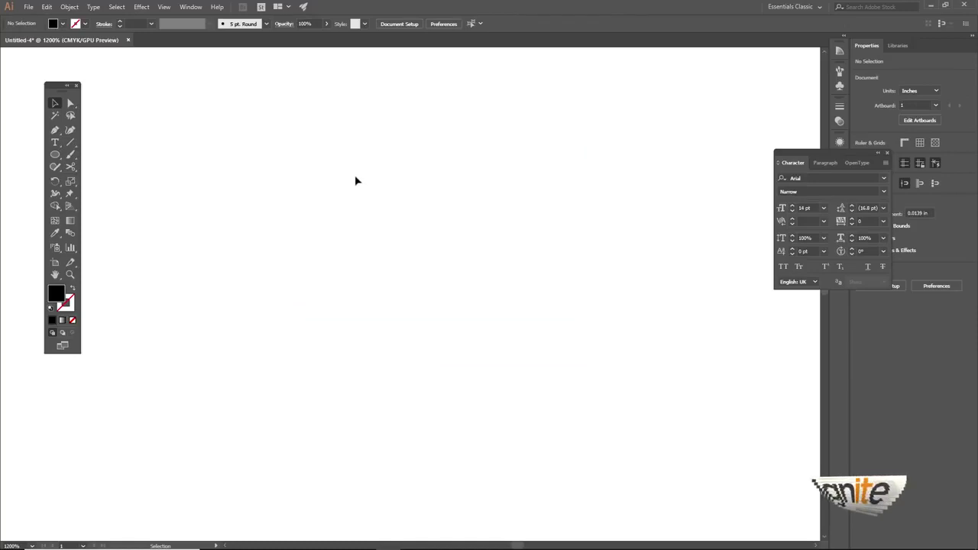
- Add a Lorem ipsum placeholder line and move it down and left on the artboard
{"action": "key", "text": "t"}
{"action": "left_click", "coordinate": [306, 174]}
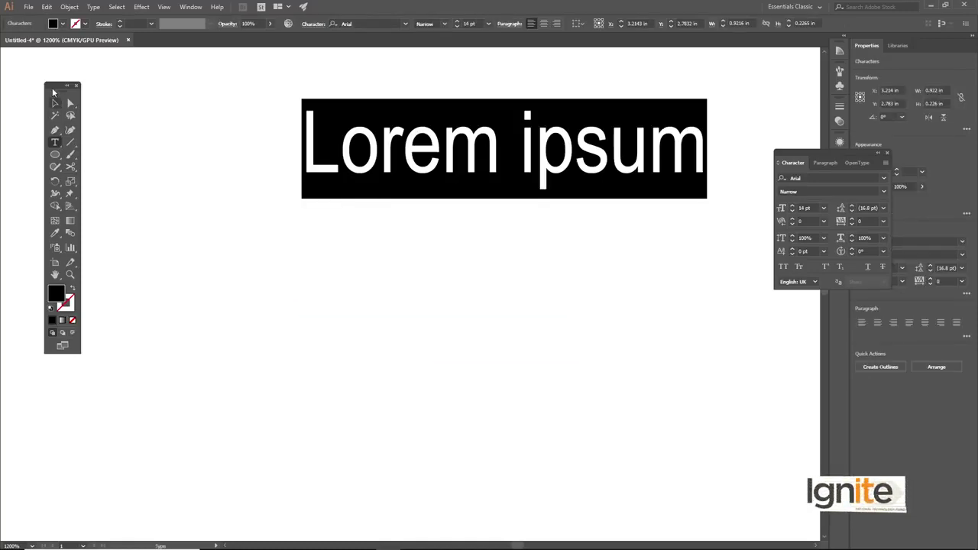
{"action": "left_click", "coordinate": [55, 105]}
{"action": "left_click_drag", "start_coordinate": [584, 136], "coordinate": [564, 196]}
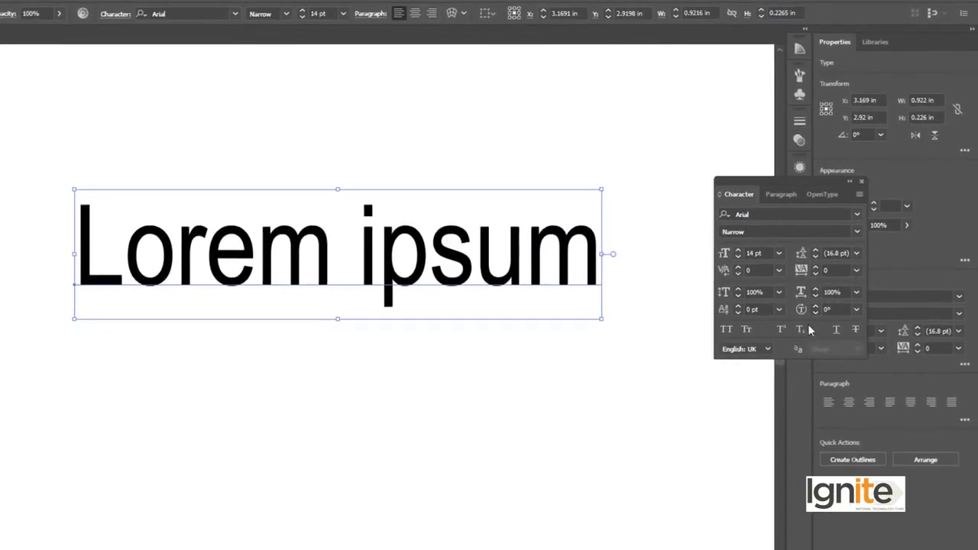
- Raise the Lorem ipsum text's vertical scale step by step to 174%
{"action": "left_click", "coordinate": [737, 290]}
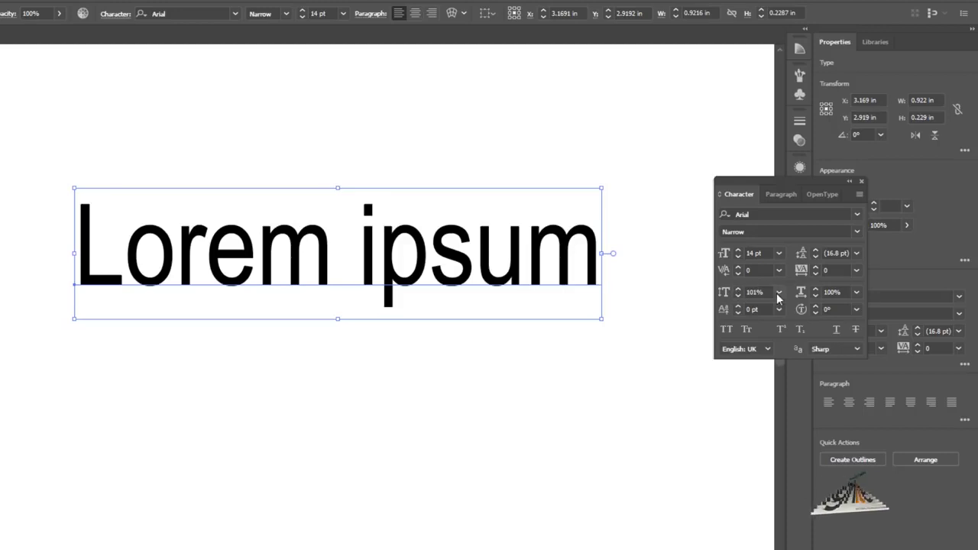
{"action": "left_click", "coordinate": [738, 290]}
{"action": "left_click", "coordinate": [738, 290]}
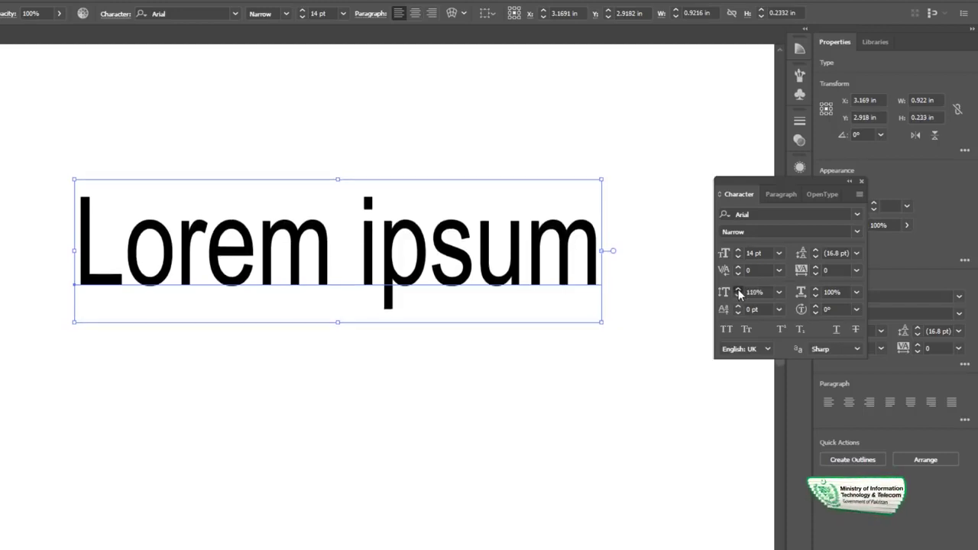
{"action": "left_click", "coordinate": [738, 291]}
{"action": "left_click", "coordinate": [738, 291]}
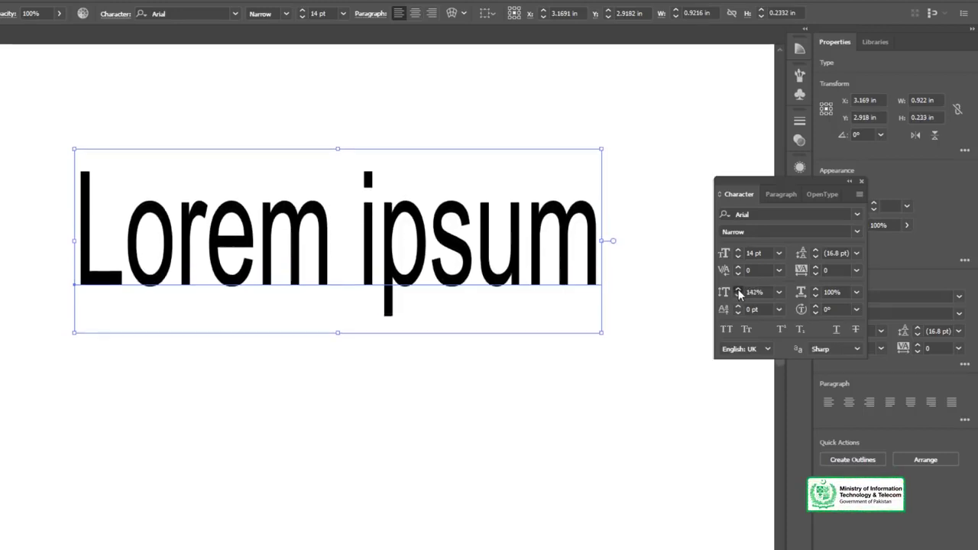
{"action": "left_click", "coordinate": [738, 292]}
{"action": "left_click", "coordinate": [738, 292]}
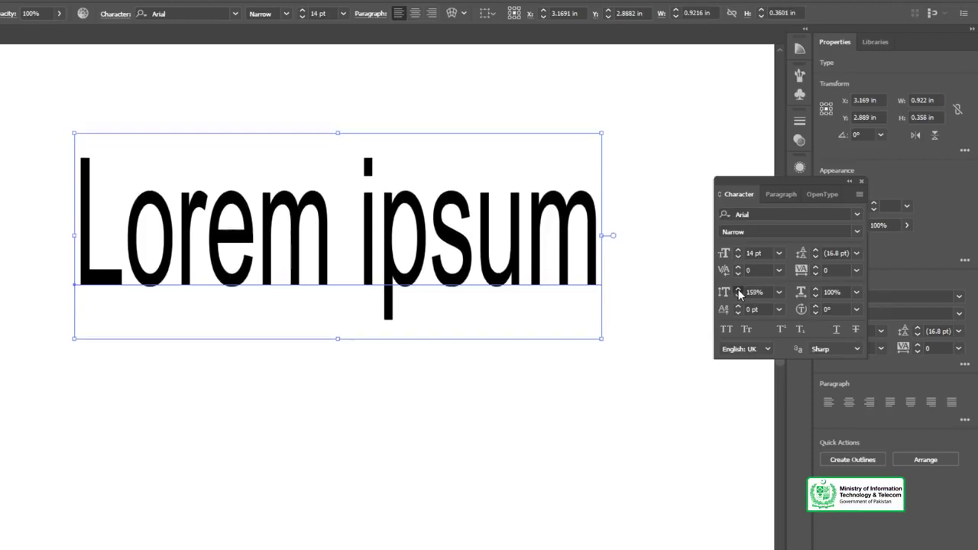
{"action": "left_click", "coordinate": [737, 291]}
{"action": "left_click", "coordinate": [738, 292]}
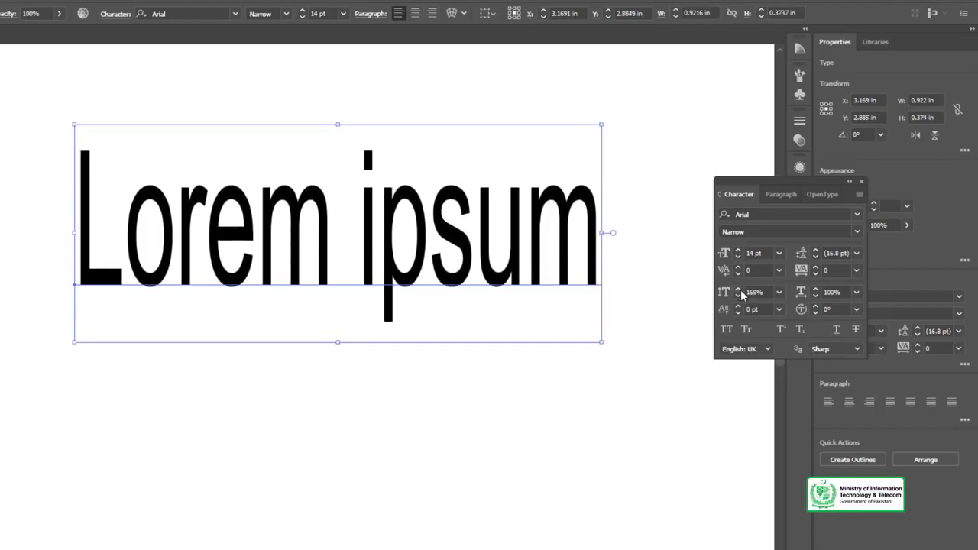
{"action": "left_click", "coordinate": [738, 292]}
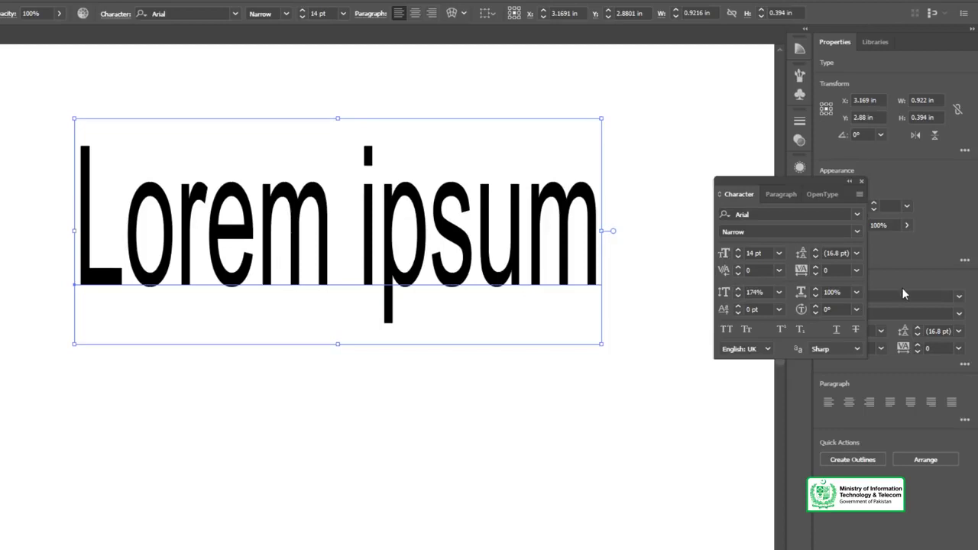
{"action": "left_click", "coordinate": [855, 292]}
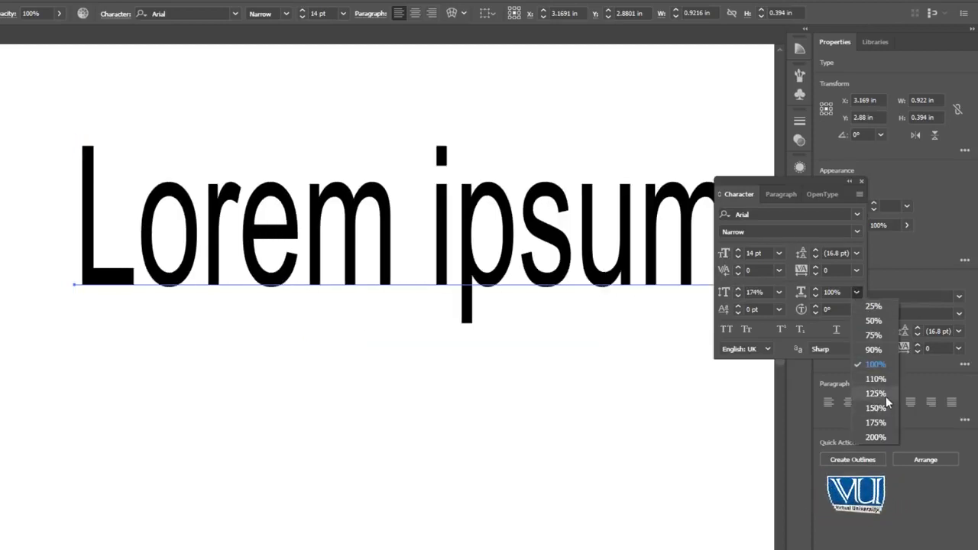
- Set the horizontal scale to 125%, then adjust it to 130%
{"action": "left_click", "coordinate": [886, 397]}
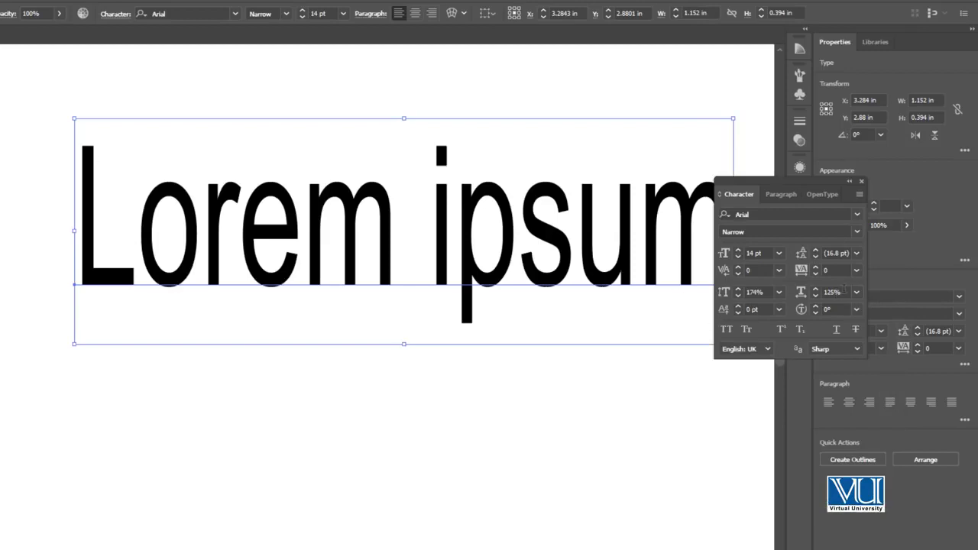
{"action": "left_click_drag", "start_coordinate": [481, 281], "coordinate": [343, 332]}
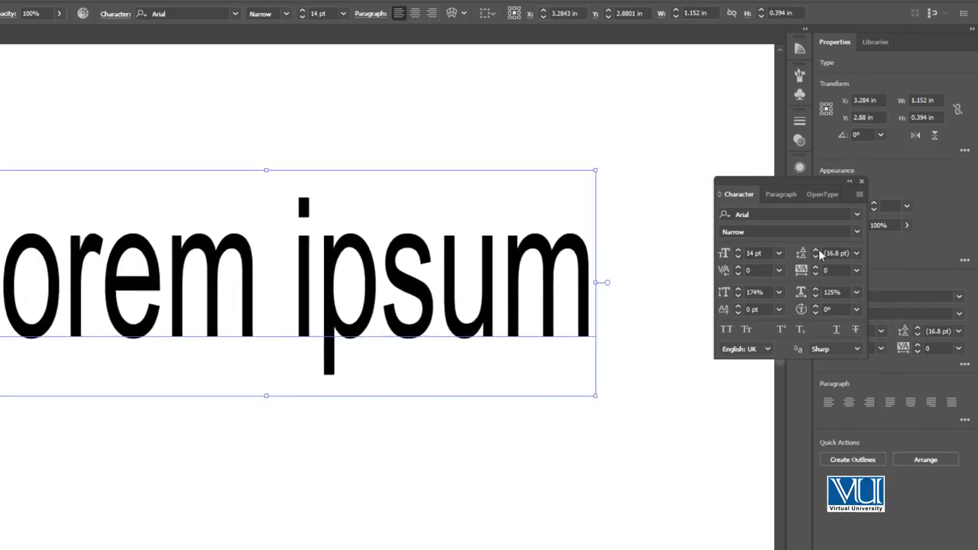
{"action": "left_click", "coordinate": [816, 291]}
{"action": "left_click", "coordinate": [815, 290]}
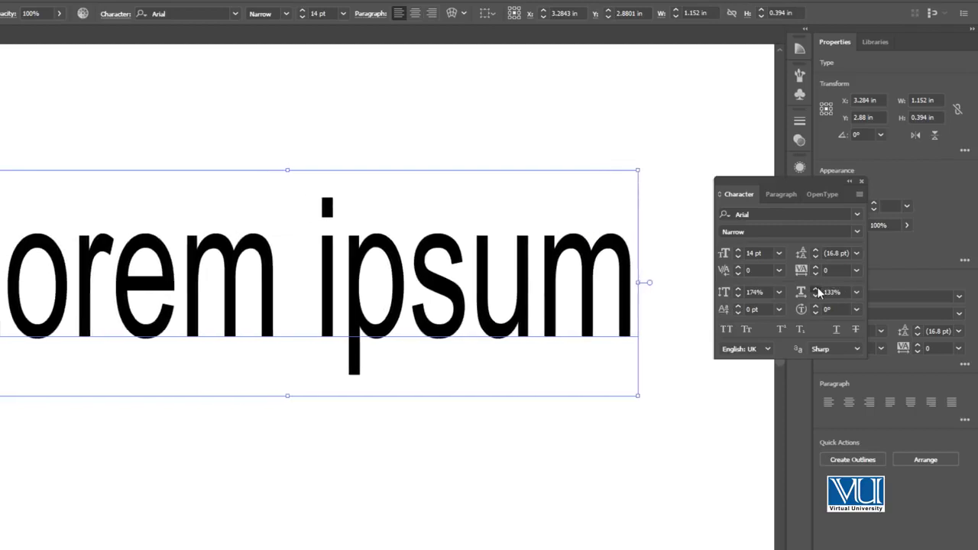
{"action": "left_click", "coordinate": [815, 296]}
{"action": "left_click", "coordinate": [815, 295]}
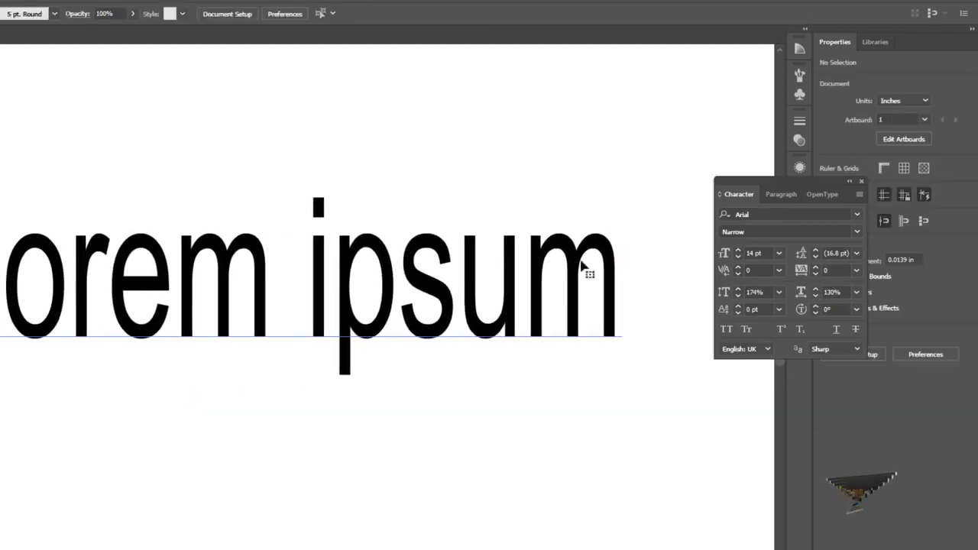
- Shift the baseline up to 8 pt, bring it back to 0 pt, and deselect
{"action": "left_click", "coordinate": [738, 306]}
{"action": "left_click", "coordinate": [738, 306]}
{"action": "left_click", "coordinate": [737, 305]}
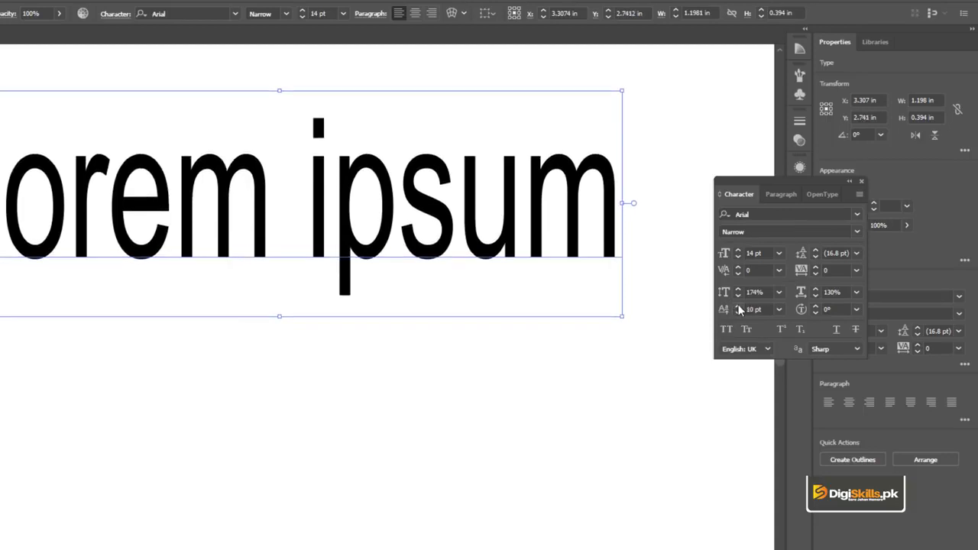
{"action": "left_click", "coordinate": [738, 309]}
{"action": "left_click", "coordinate": [738, 311]}
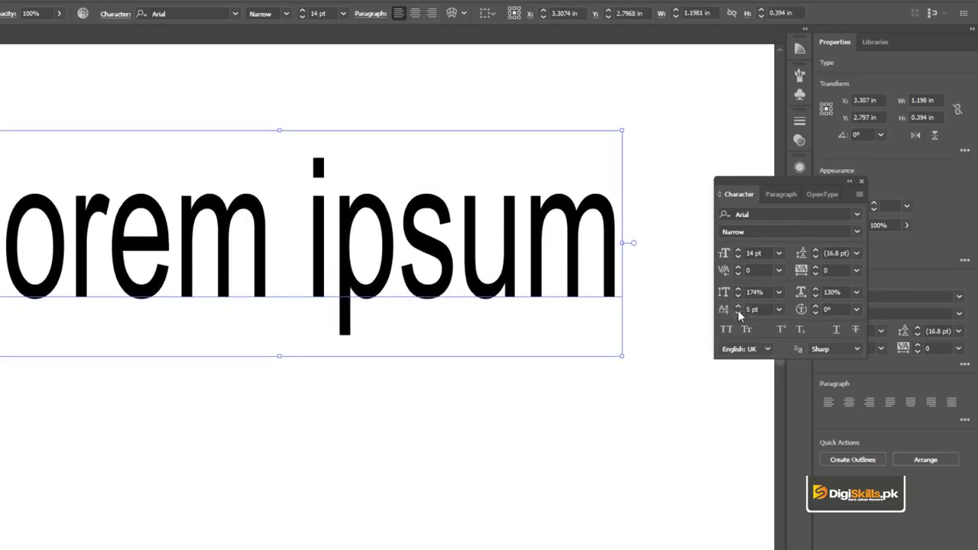
{"action": "left_click", "coordinate": [737, 311]}
{"action": "left_click", "coordinate": [737, 311]}
{"action": "key", "text": "ctrl+shift+a"}
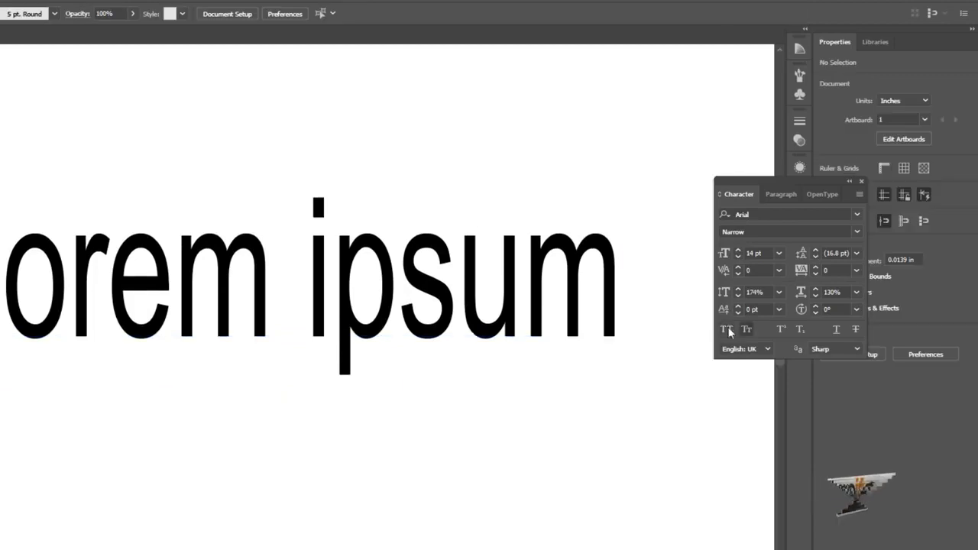
- Select the Lorem ipsum text, apply All Caps, then switch it to Small Caps
{"action": "left_click", "coordinate": [604, 305]}
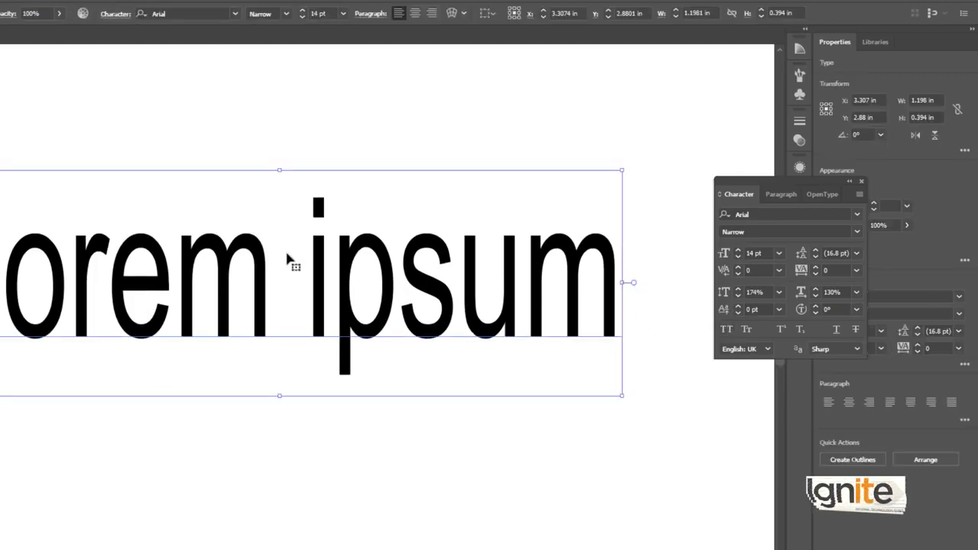
{"action": "left_click", "coordinate": [727, 329]}
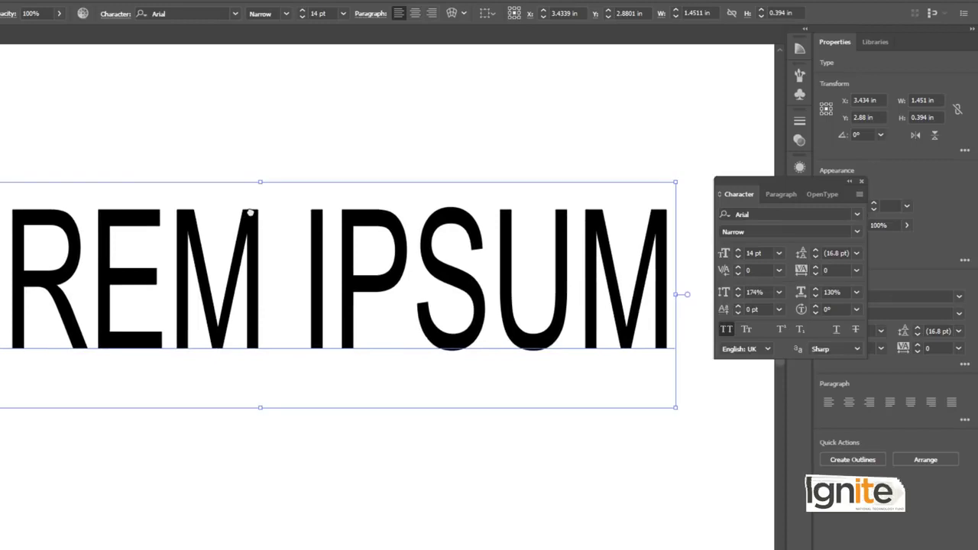
{"action": "left_click", "coordinate": [747, 332]}
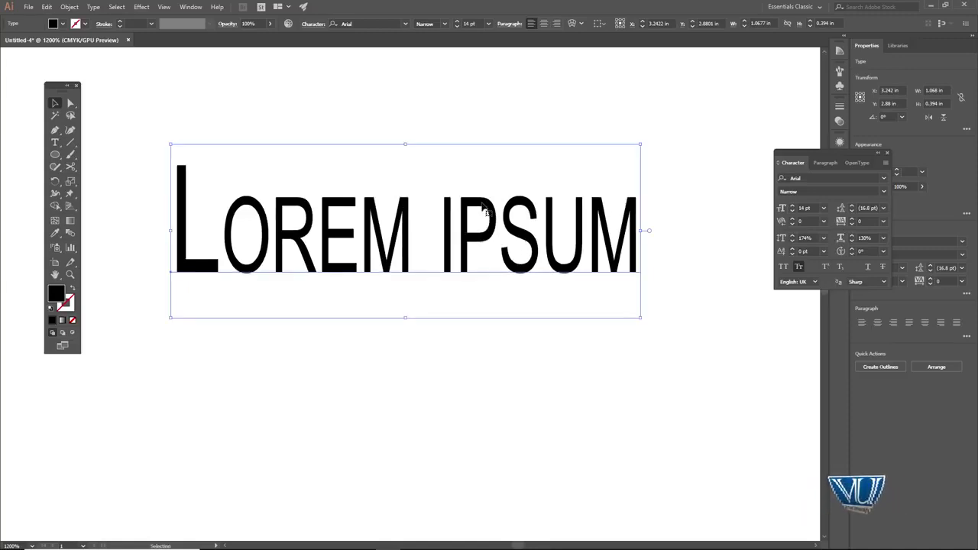
- Delete the LOREM IPSUM text and create a new text object reading x2+Y2
{"action": "key", "text": "Delete"}
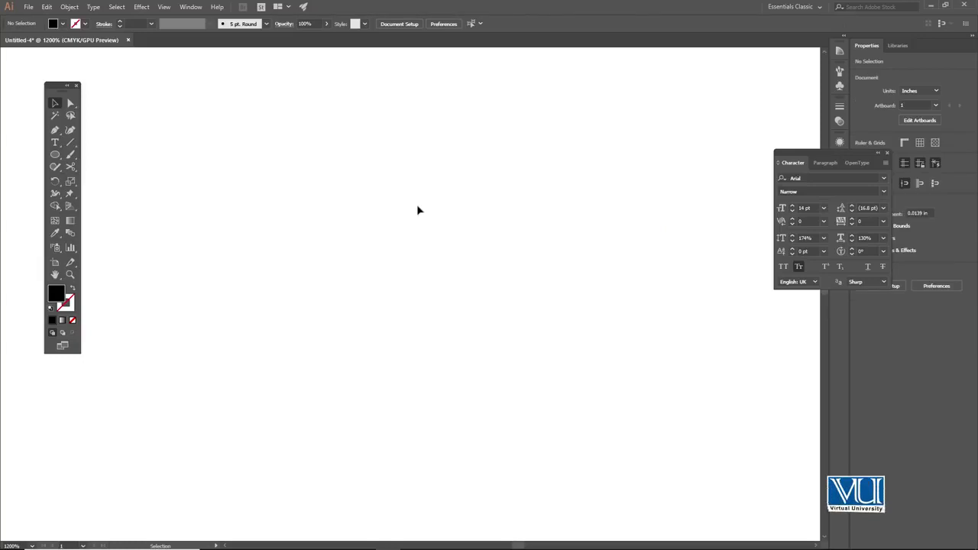
{"action": "key", "text": "t"}
{"action": "left_click", "coordinate": [419, 208]}
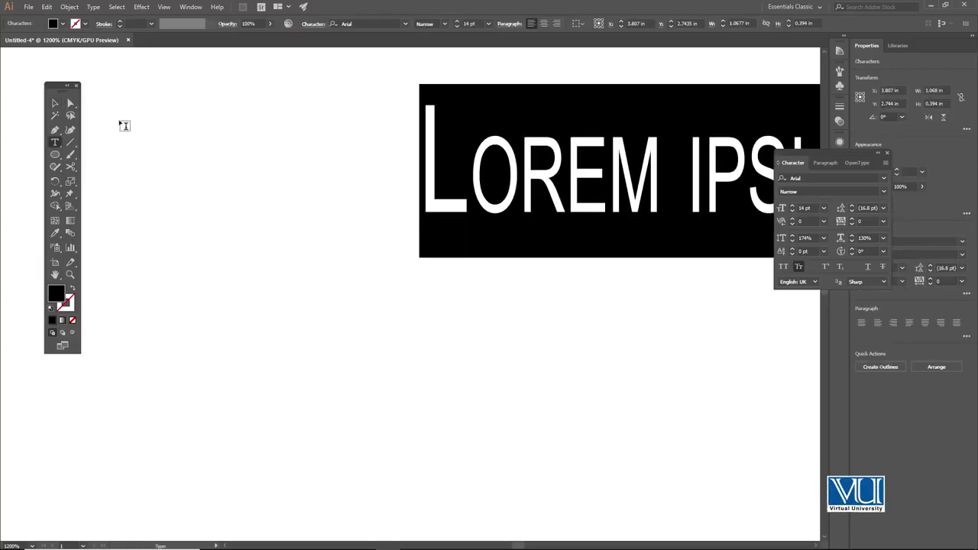
{"action": "type", "text": "x2"}
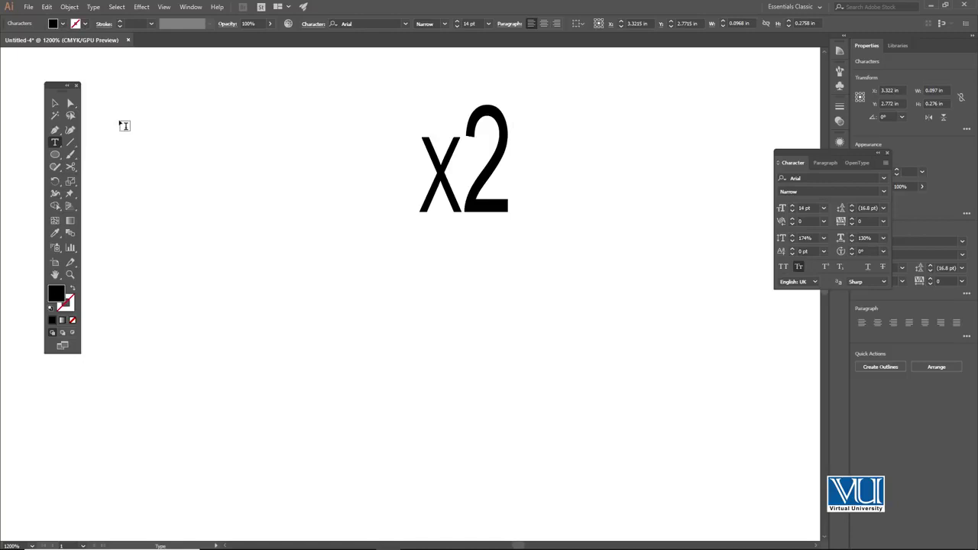
{"action": "type", "text": "+"}
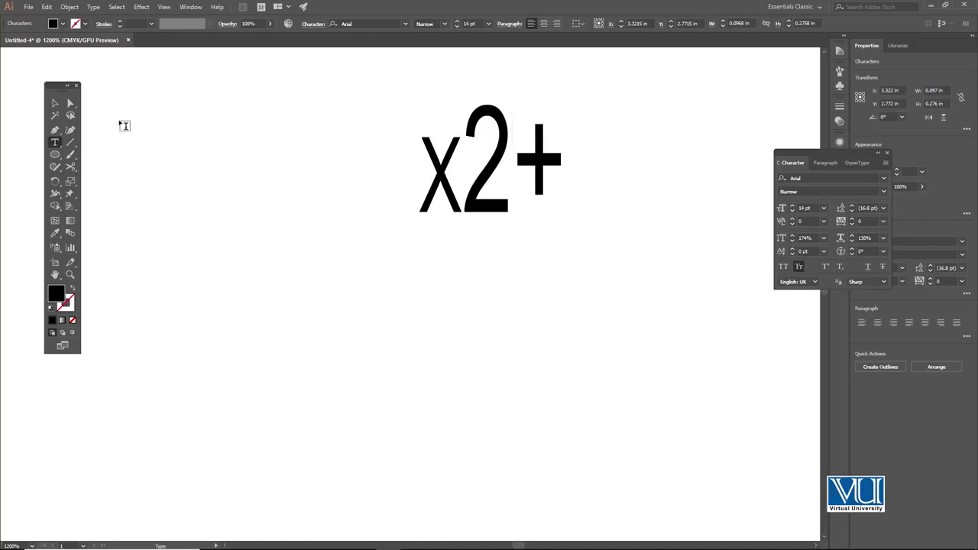
{"action": "type", "text": "Y2"}
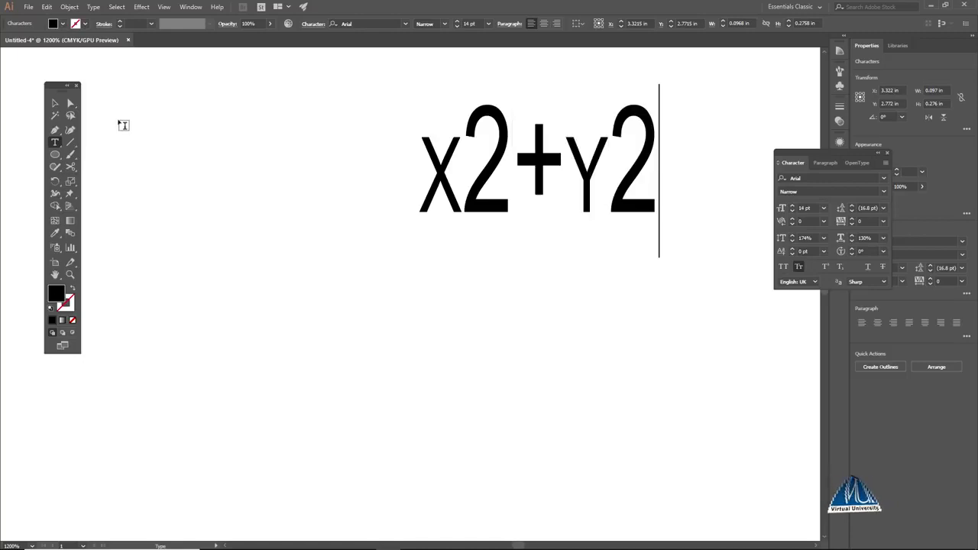
{"action": "left_click", "coordinate": [55, 103]}
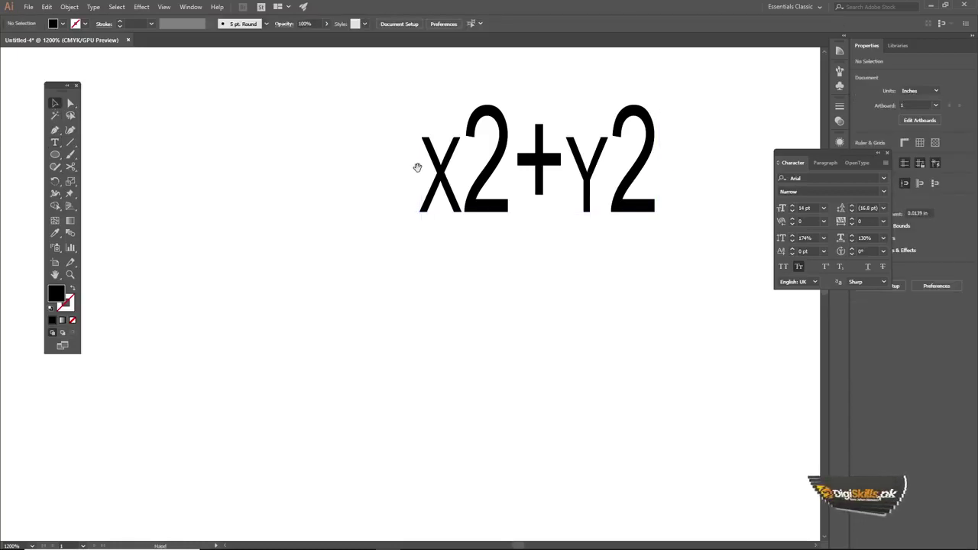
{"action": "left_click_drag", "start_coordinate": [421, 163], "coordinate": [321, 197]}
- Make both 2s in x2+Y2 superscript exponents, then select the formula object
{"action": "double_click", "coordinate": [373, 201]}
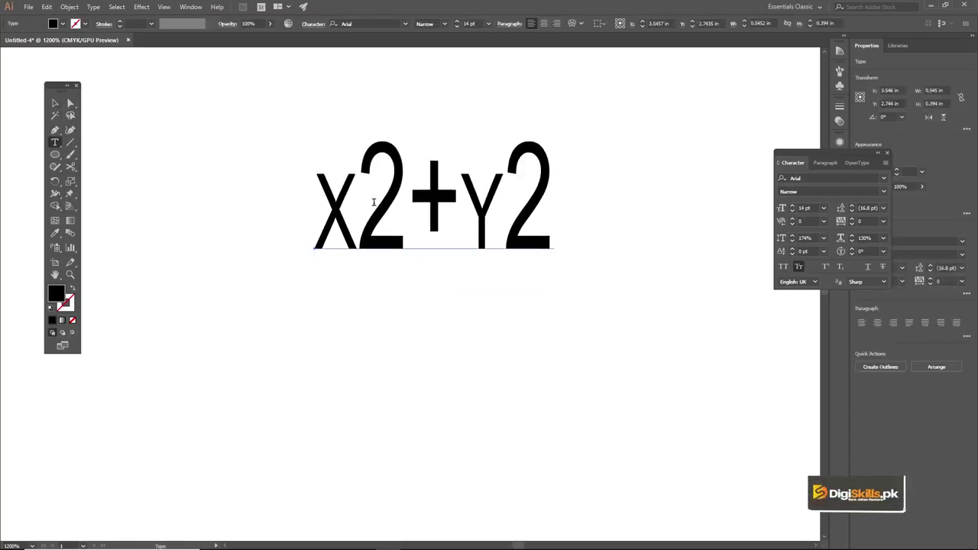
{"action": "left_click_drag", "start_coordinate": [387, 207], "coordinate": [380, 201]}
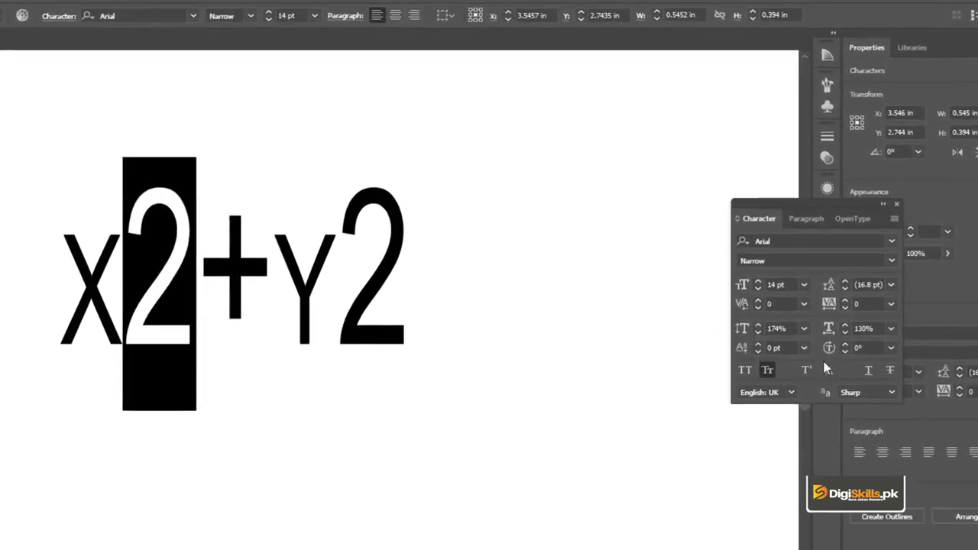
{"action": "left_click", "coordinate": [804, 371]}
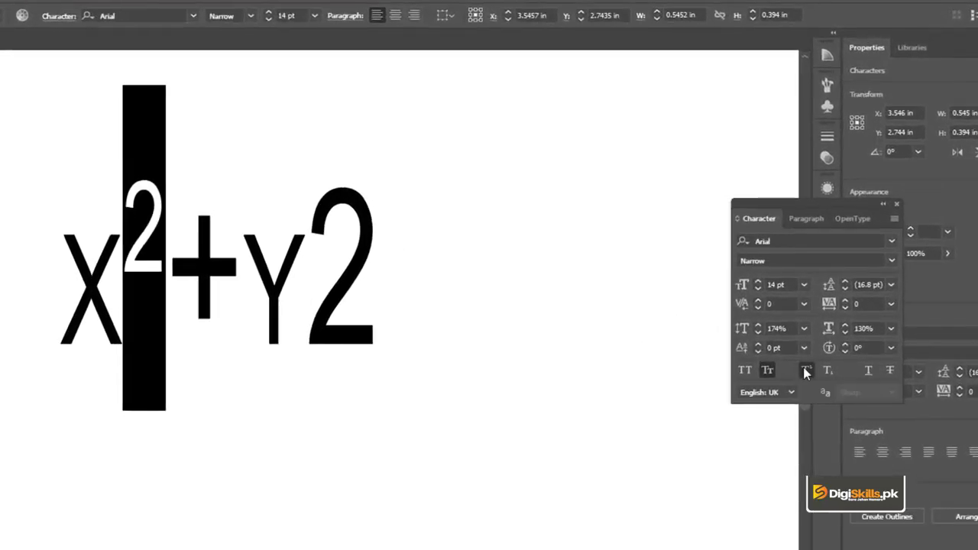
{"action": "left_click_drag", "start_coordinate": [305, 288], "coordinate": [376, 291]}
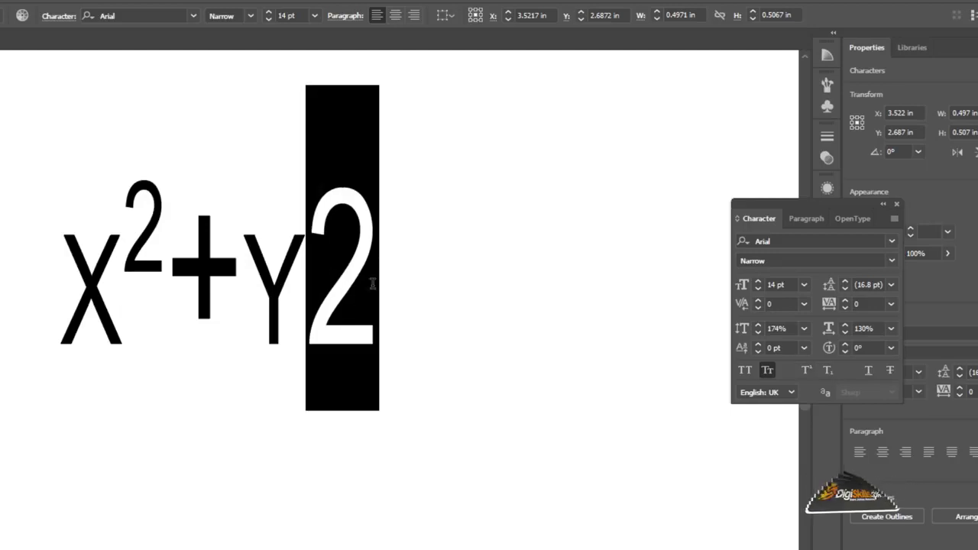
{"action": "left_click", "coordinate": [805, 370]}
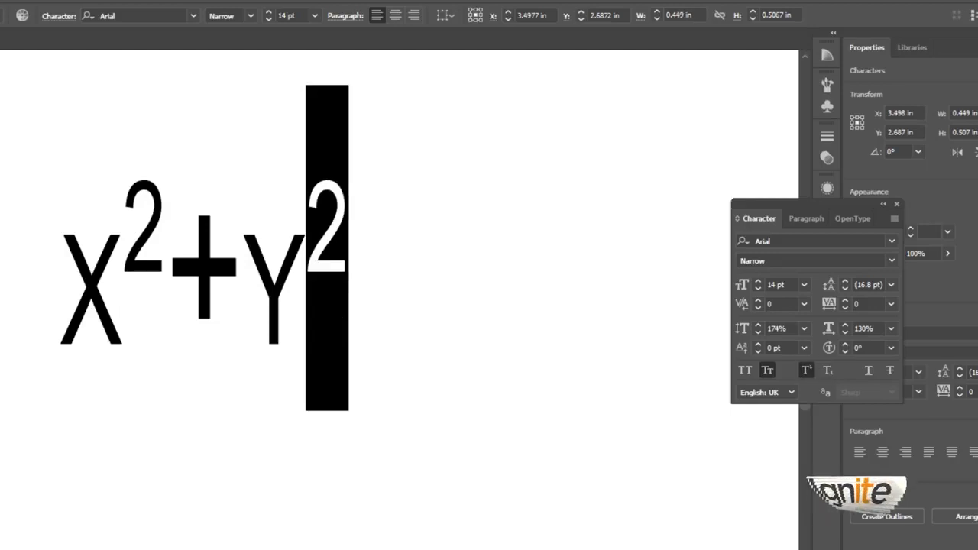
{"action": "key", "text": "Escape"}
{"action": "left_click", "coordinate": [128, 223]}
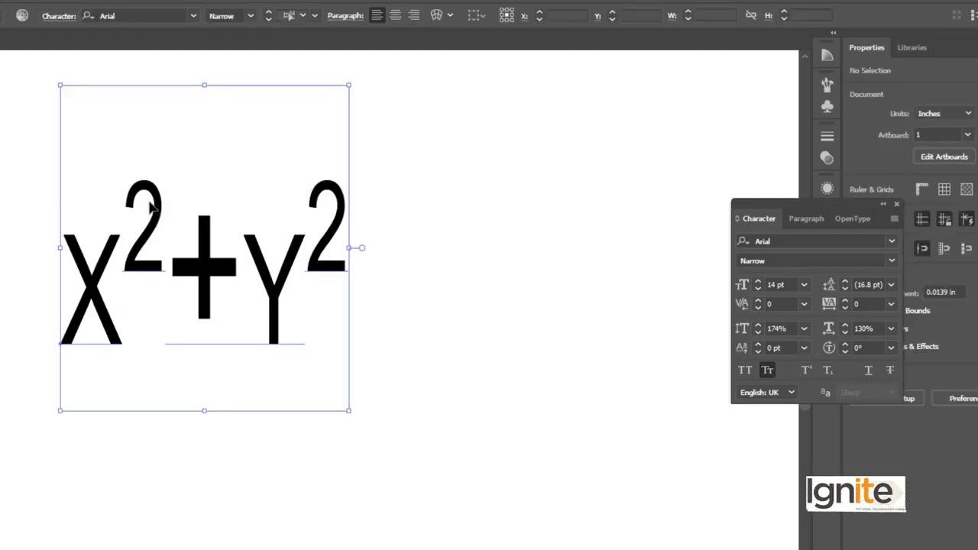
{"action": "left_click", "coordinate": [152, 206]}
- Delete the formula and type new text 02
{"action": "key", "text": "Delete"}
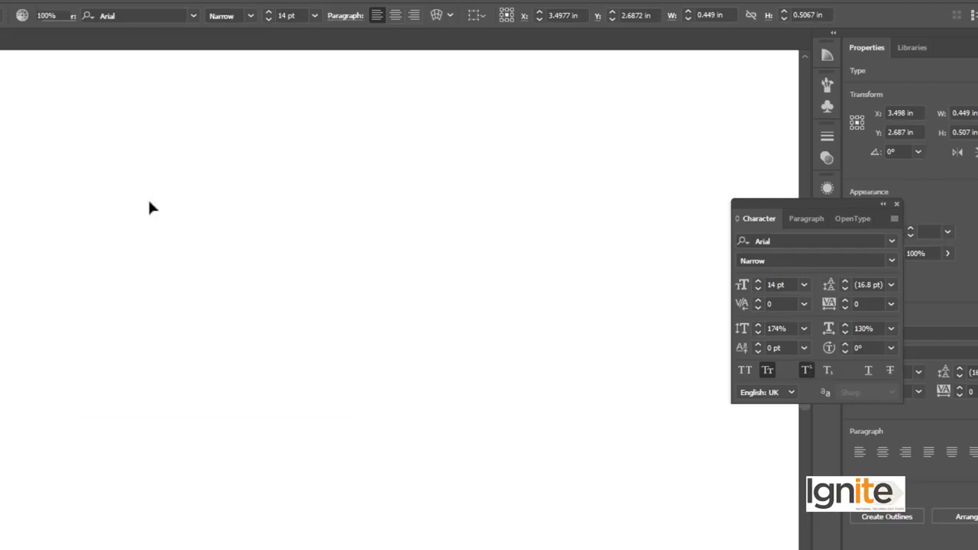
{"action": "key", "text": "t"}
{"action": "left_click", "coordinate": [90, 276]}
{"action": "type", "text": "0"}
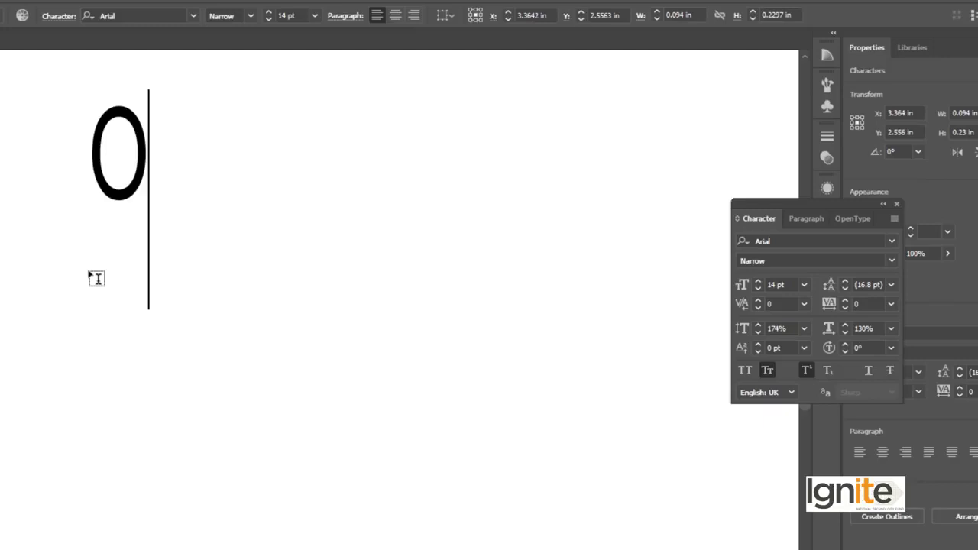
{"action": "type", "text": "2"}
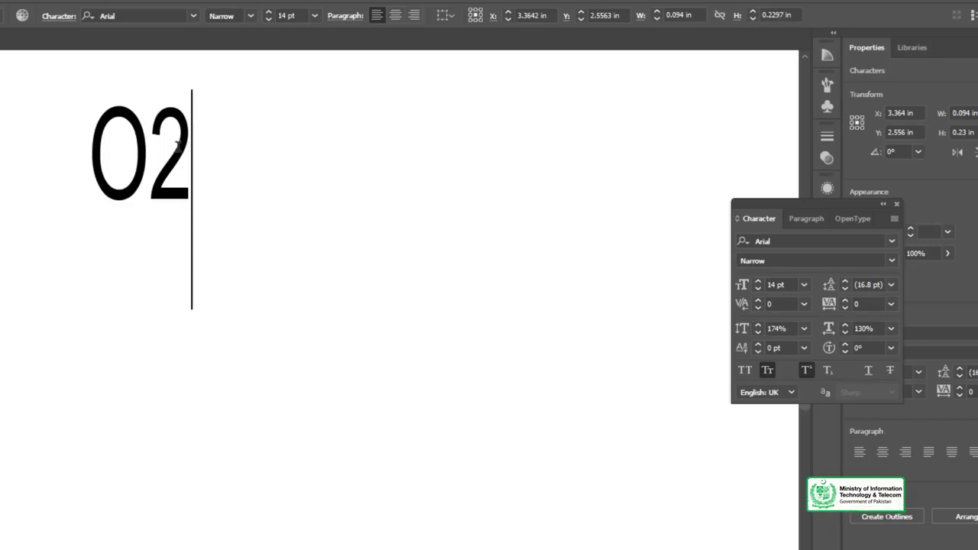
- Return the 2 in 02 to normal position after trying subscript
{"action": "left_click_drag", "start_coordinate": [157, 187], "coordinate": [198, 175]}
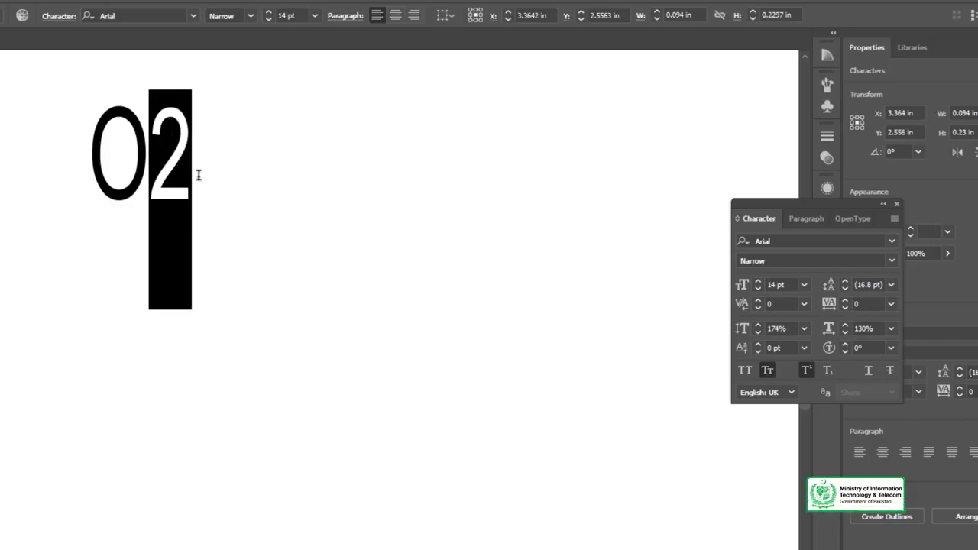
{"action": "left_click", "coordinate": [805, 369]}
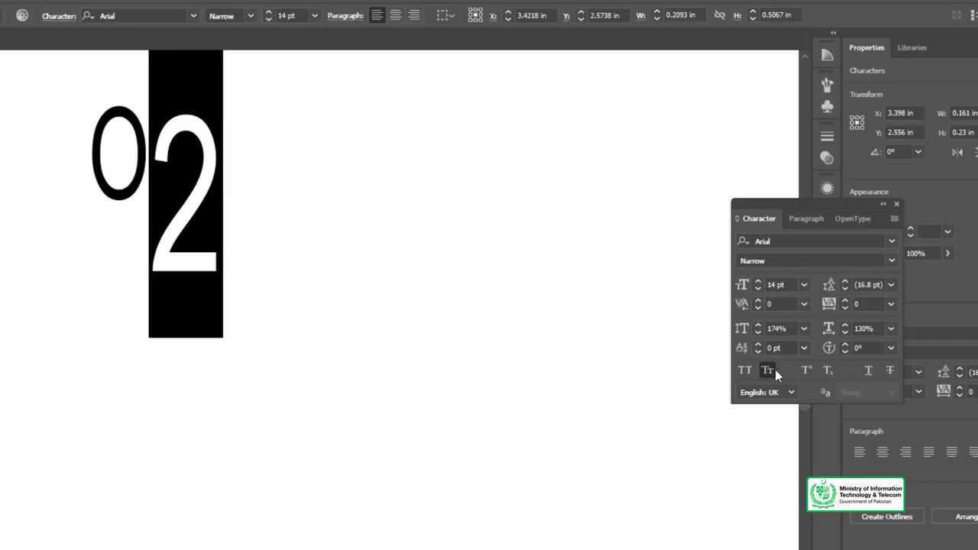
{"action": "left_click", "coordinate": [828, 371]}
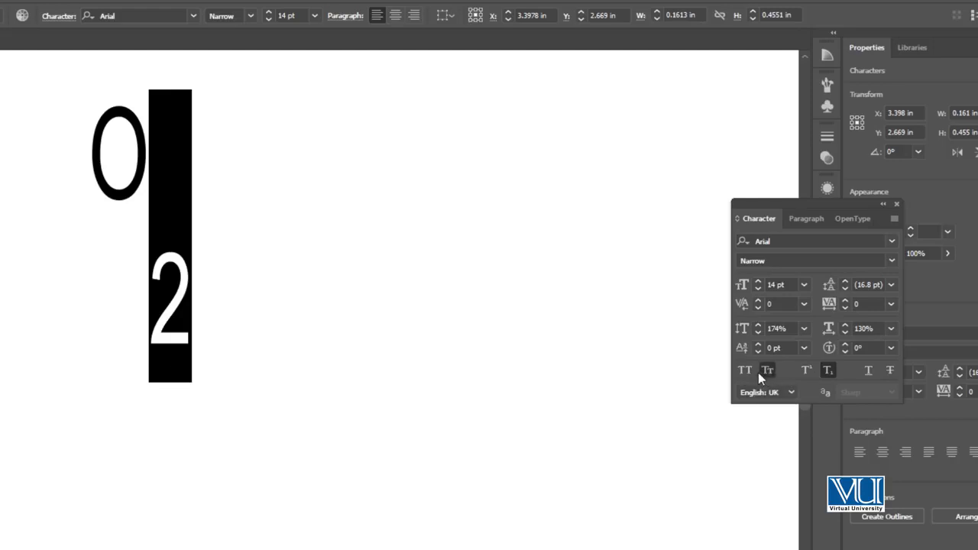
{"action": "left_click", "coordinate": [827, 371]}
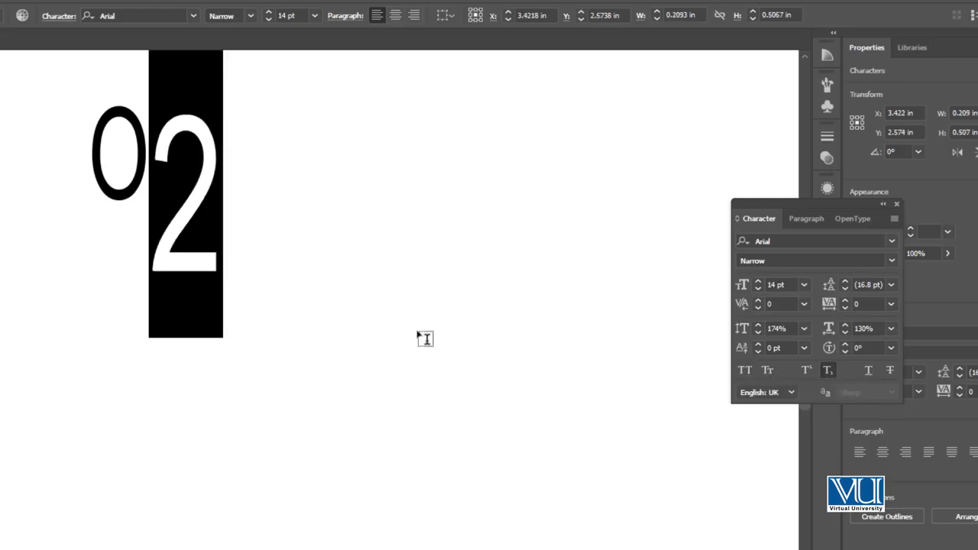
{"action": "key", "text": "Escape"}
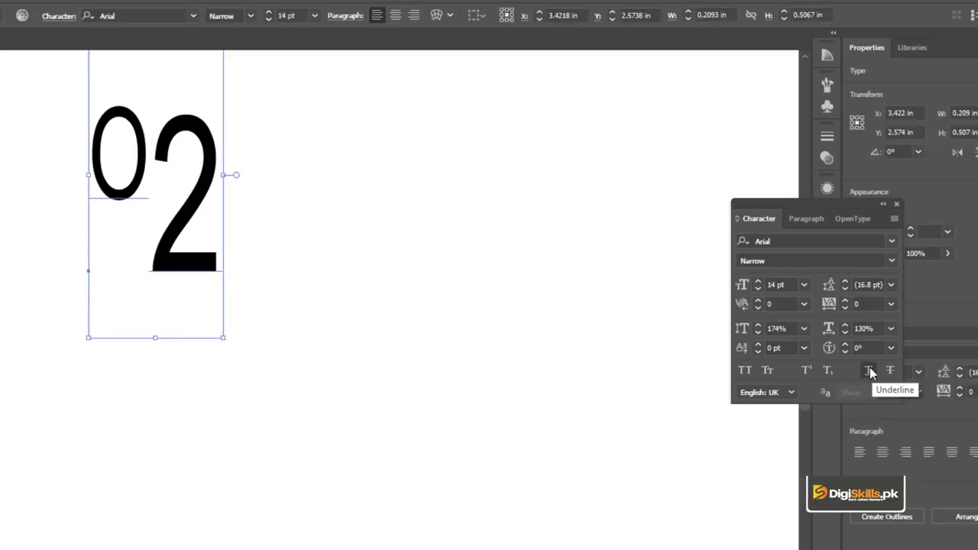
- Move the 02 text slightly down and right, and place a new Lorem ipsum placeholder
{"action": "left_click", "coordinate": [251, 177]}
{"action": "left_click_drag", "start_coordinate": [202, 197], "coordinate": [211, 225]}
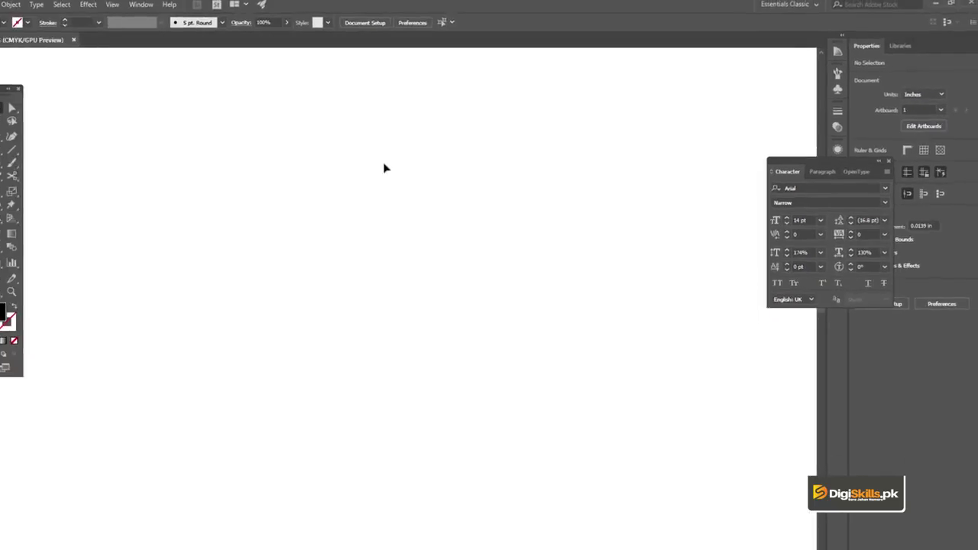
{"action": "left_click", "coordinate": [375, 170]}
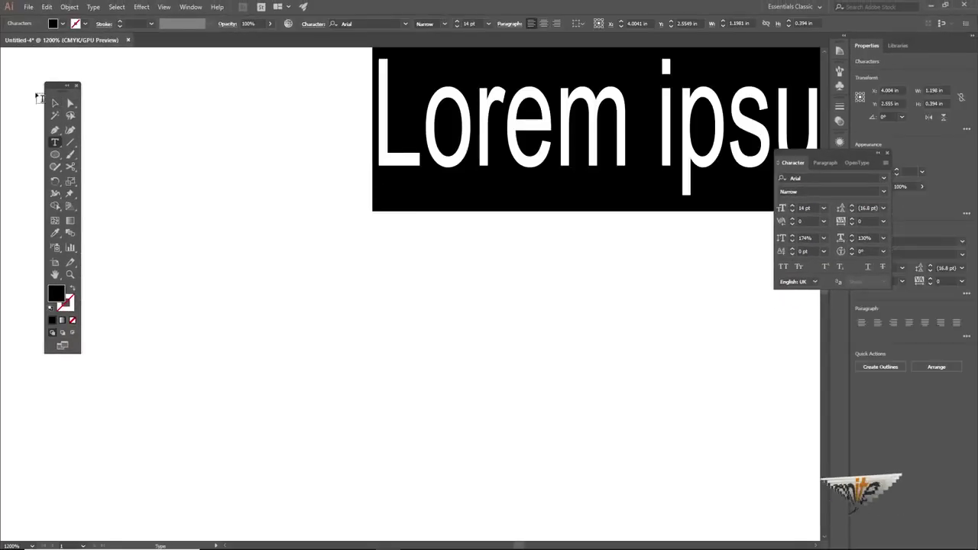
- Exit text editing and pan the view to show the whole Lorem ipsum line
{"action": "key", "text": "Escape"}
{"action": "mouse_move", "coordinate": [460, 127]}
{"action": "left_mouse_down"}
{"action": "mouse_move", "coordinate": [201, 257]}
{"action": "mouse_move", "coordinate": [252, 249]}
{"action": "left_mouse_up"}
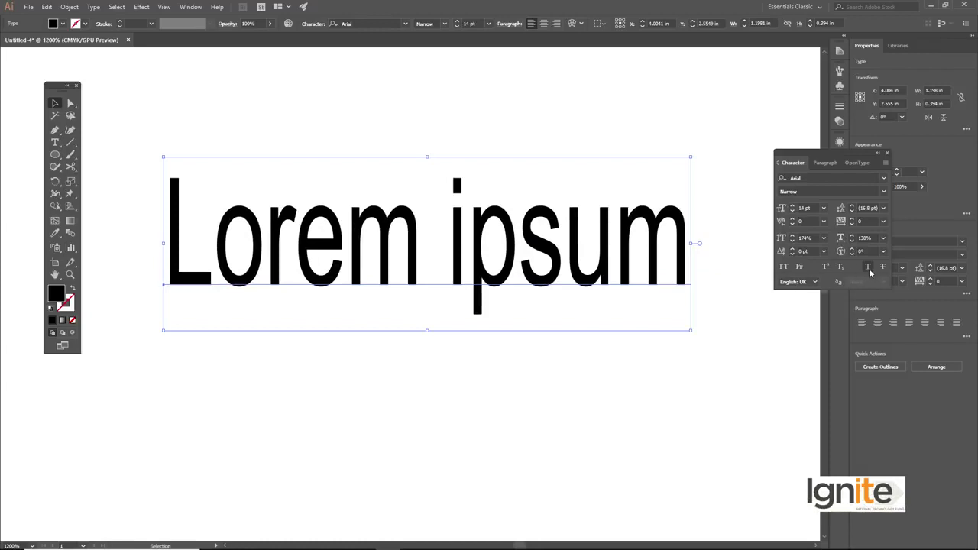